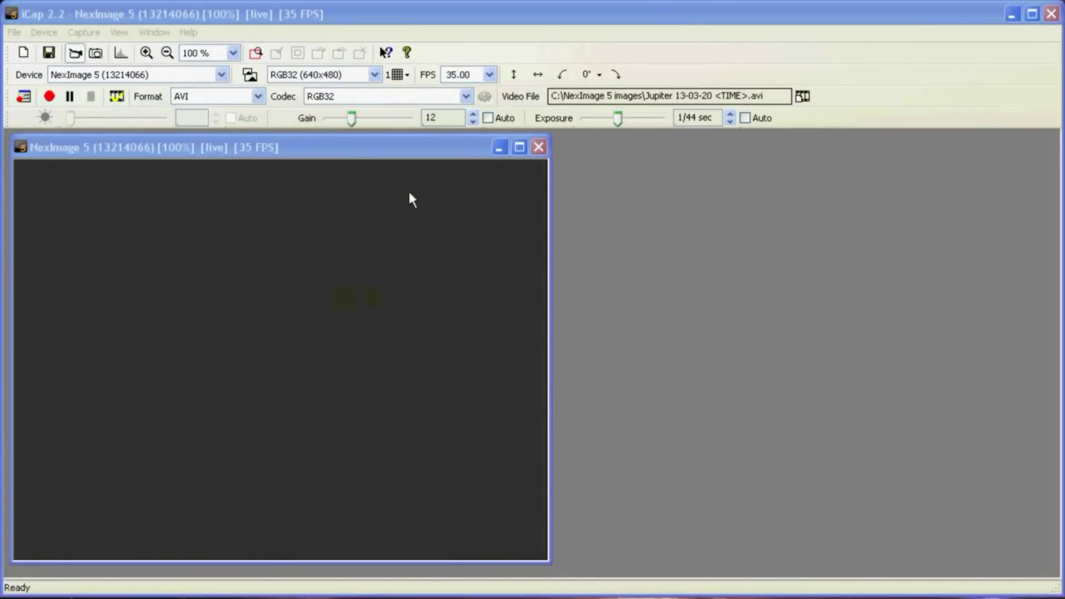
Focus iCap and check the View menu's toolbar list, closing it without changes
{"action": "left_click", "coordinate": [409, 22]}
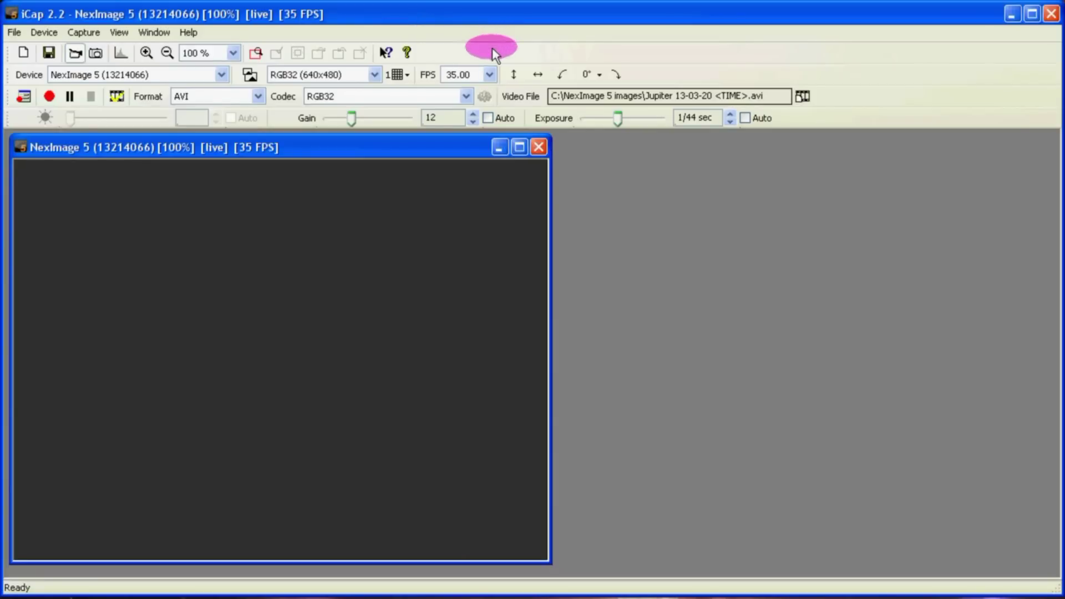
{"action": "left_click", "coordinate": [118, 35]}
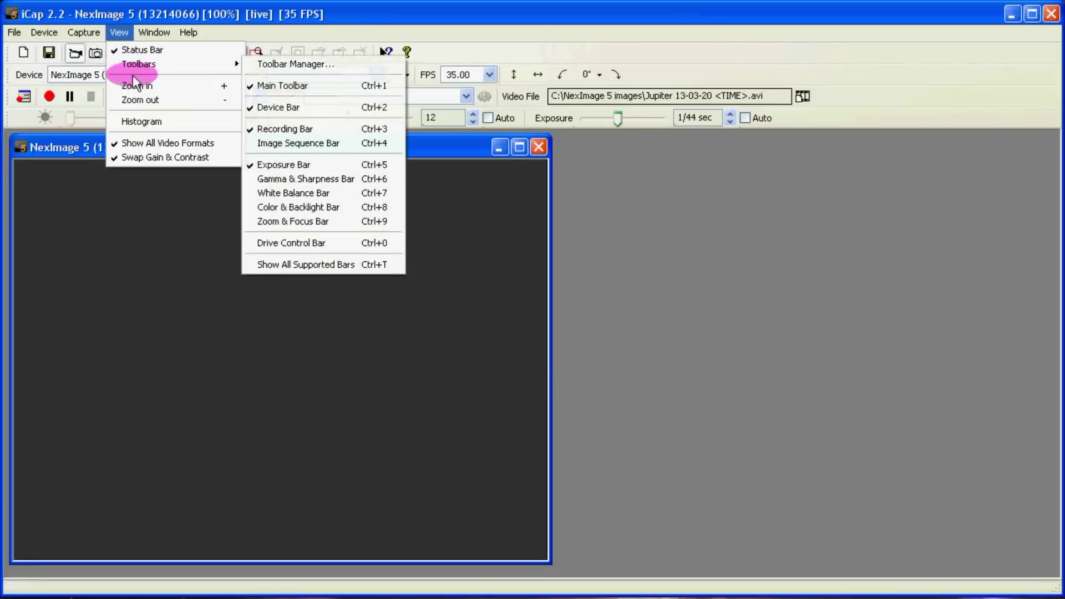
{"action": "mouse_move", "coordinate": [135, 64]}
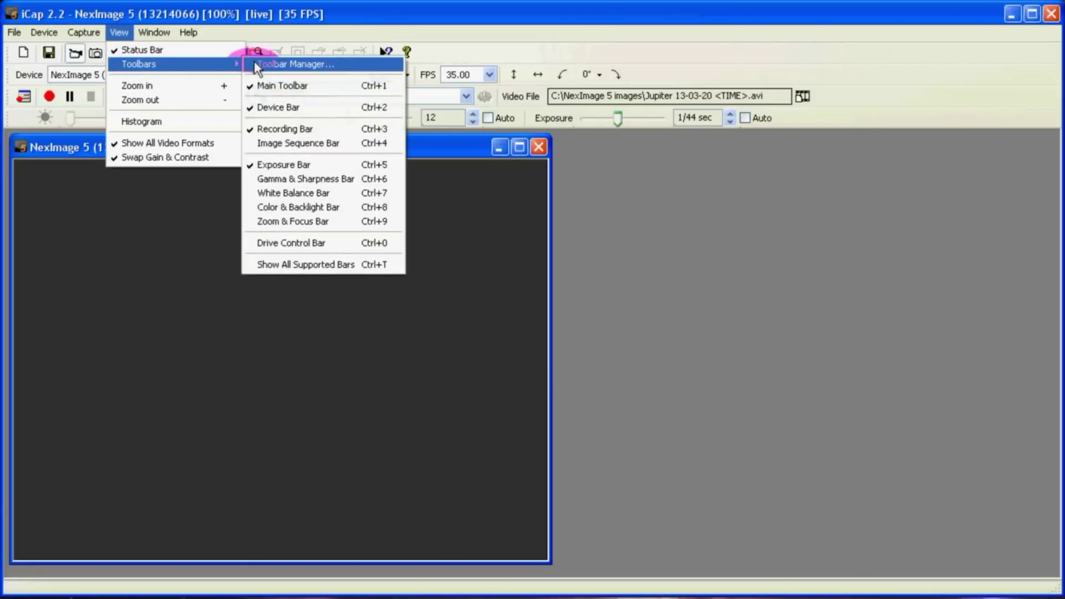
{"action": "left_click", "coordinate": [256, 66]}
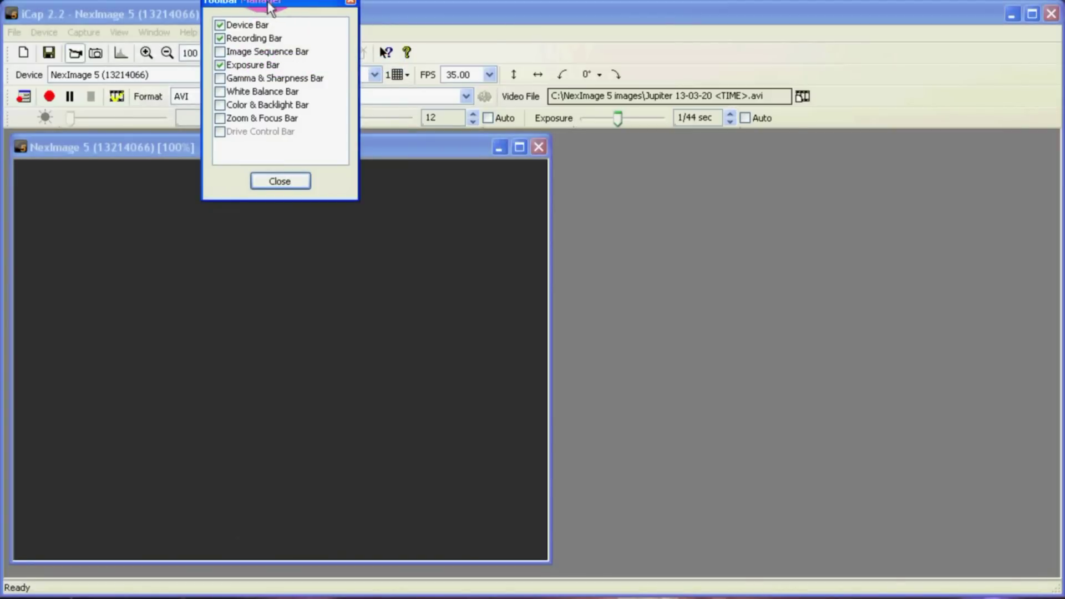
{"action": "left_click_drag", "start_coordinate": [272, 5], "coordinate": [748, 204]}
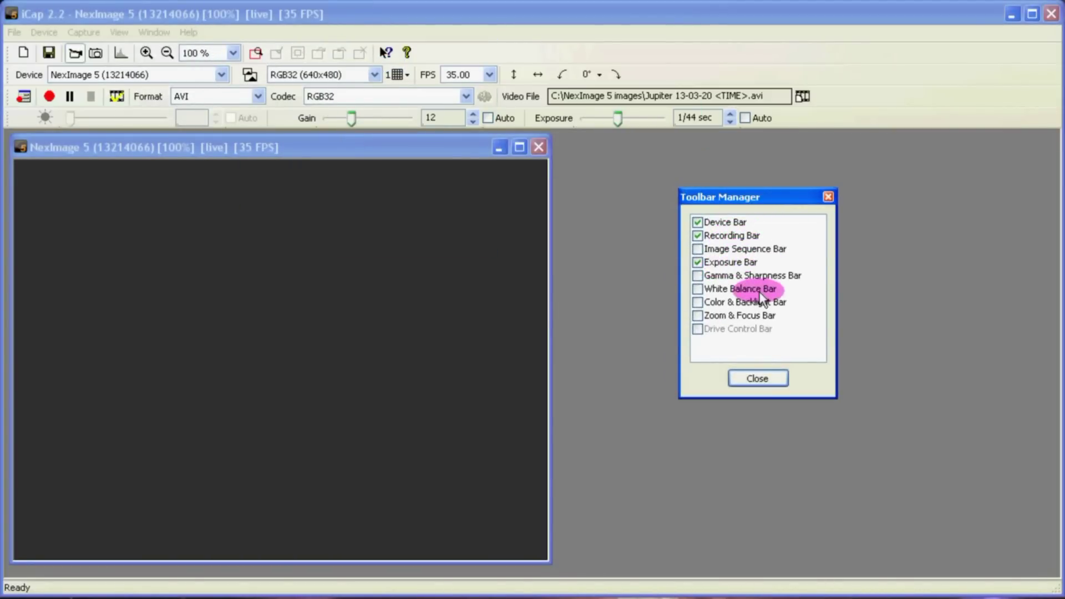
{"action": "left_click", "coordinate": [749, 380]}
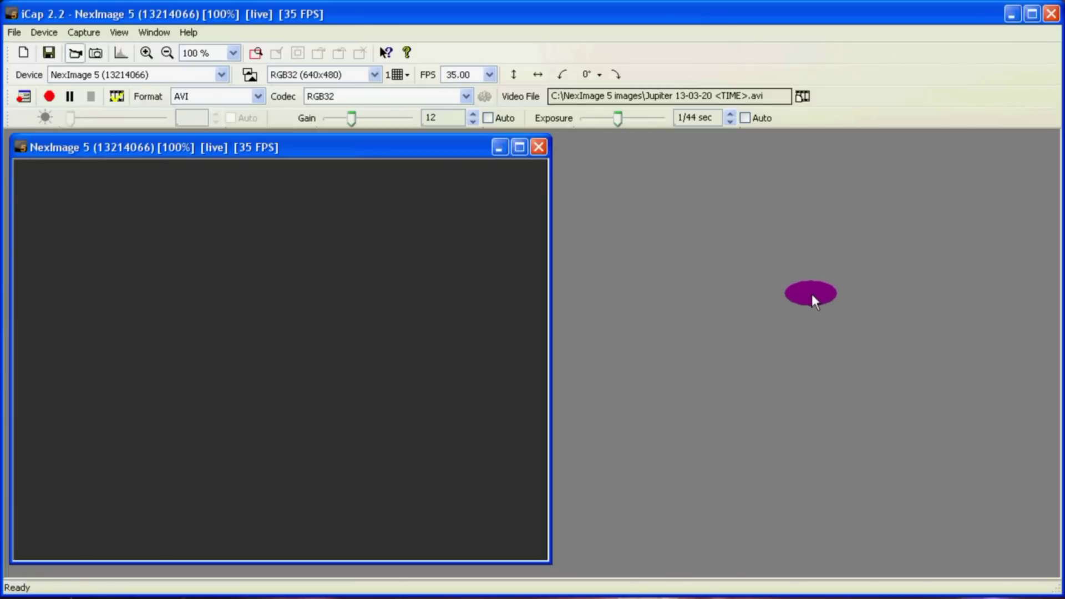
Confirm the Video File settings: Jupiter filename prefix and 1000-frame auto-stop on the Advanced tab
{"action": "left_click", "coordinate": [803, 97]}
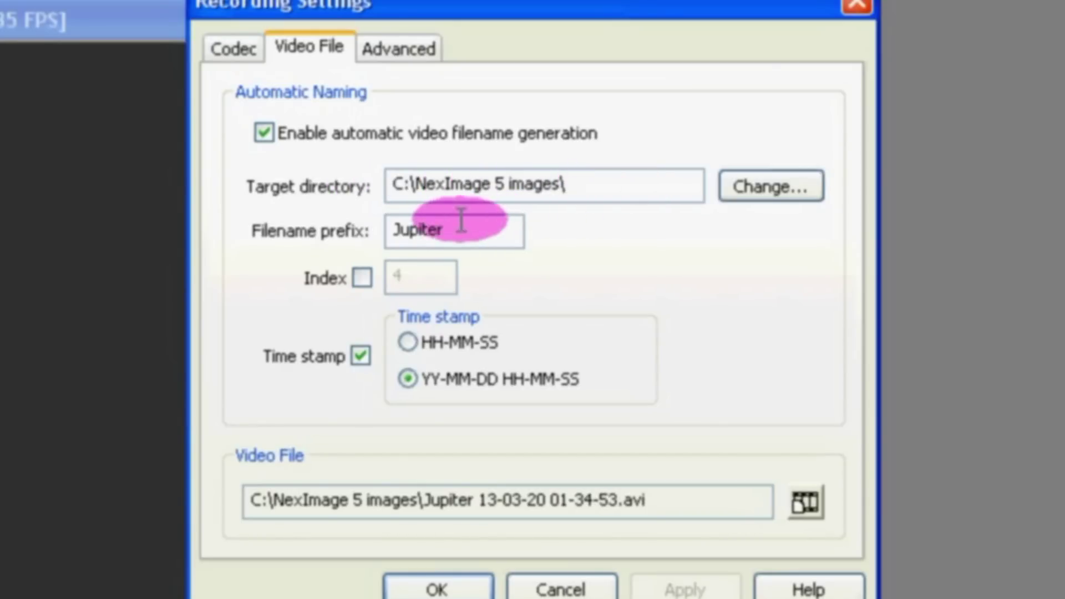
{"action": "left_click_drag", "start_coordinate": [487, 230], "coordinate": [382, 230]}
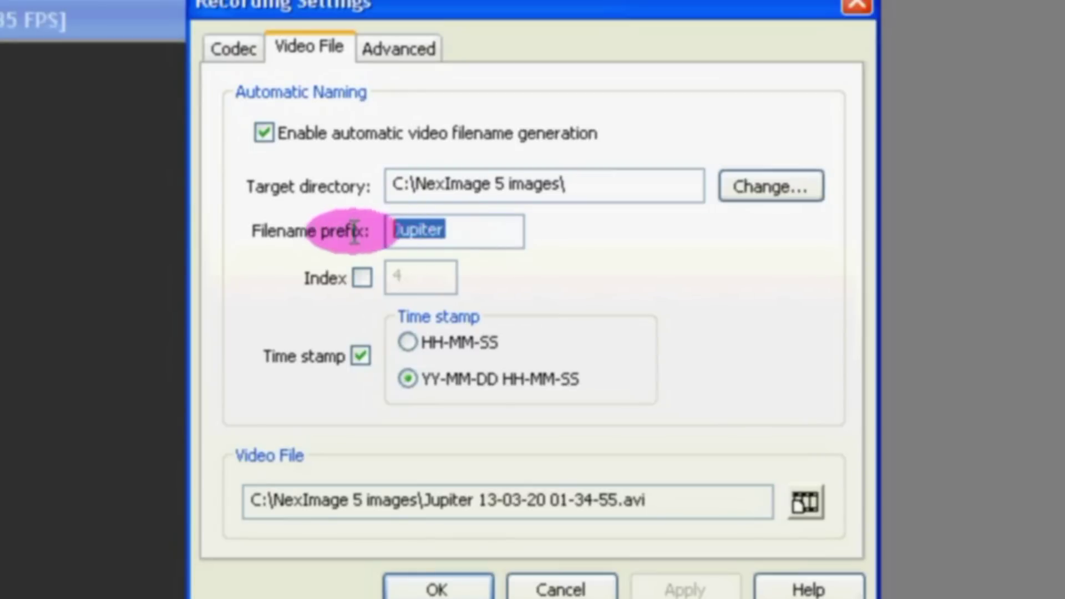
{"action": "left_click", "coordinate": [482, 230]}
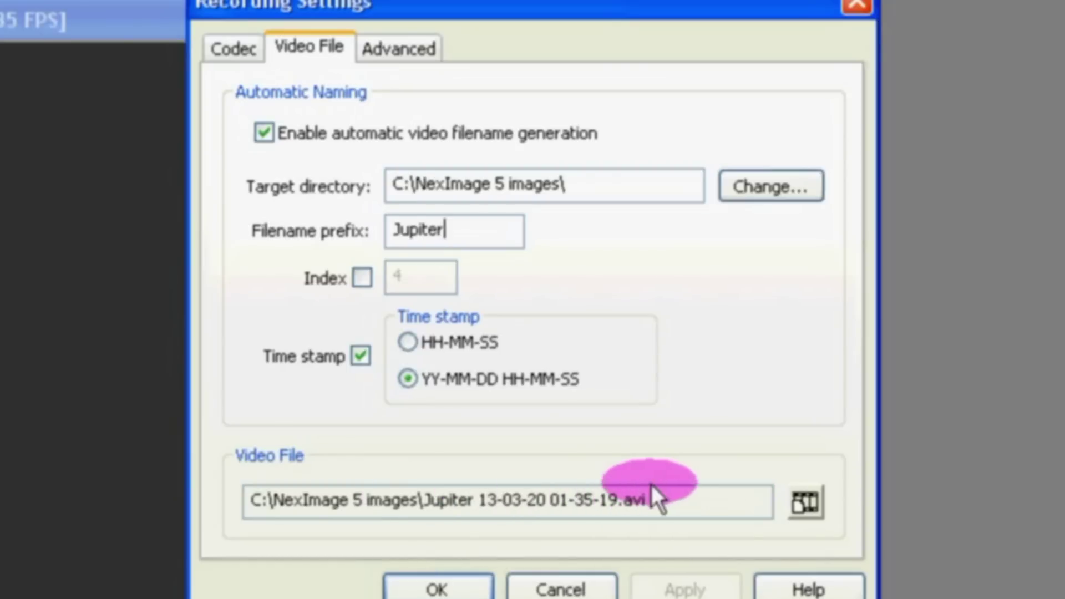
{"action": "left_click", "coordinate": [428, 52]}
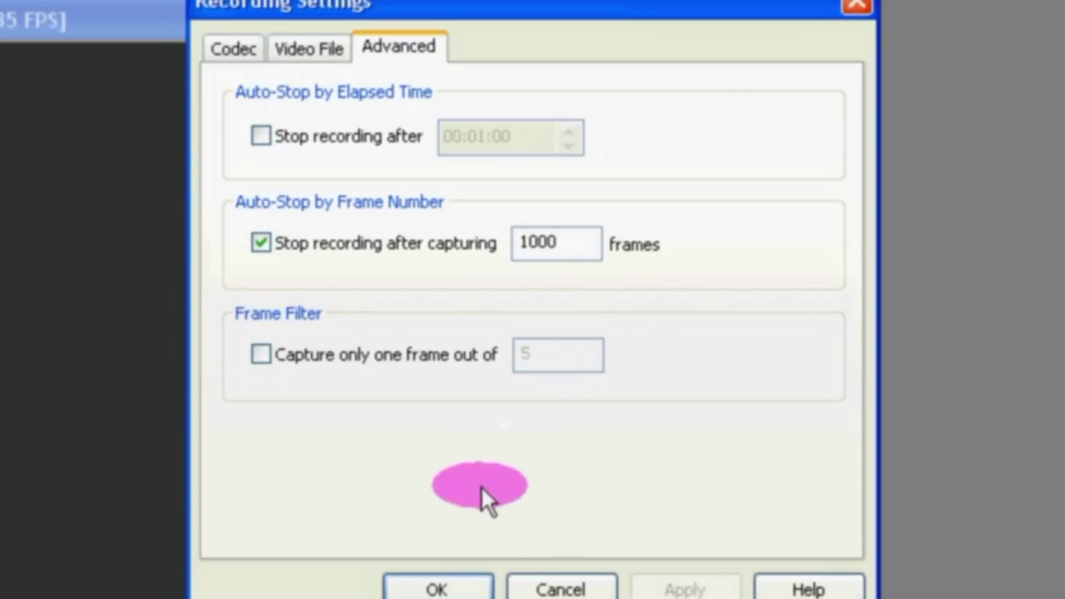
{"action": "left_click", "coordinate": [470, 591]}
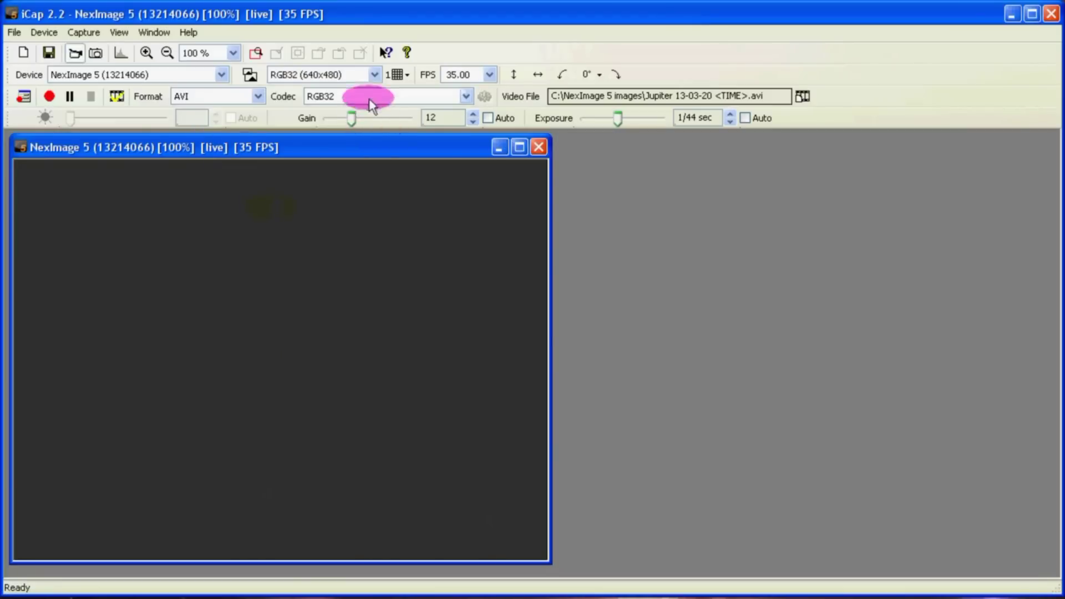
Switch to RGB32 (2592x1944) with a 20% preview zoom, leaving the frame rate at 5.99
{"action": "left_click", "coordinate": [374, 74]}
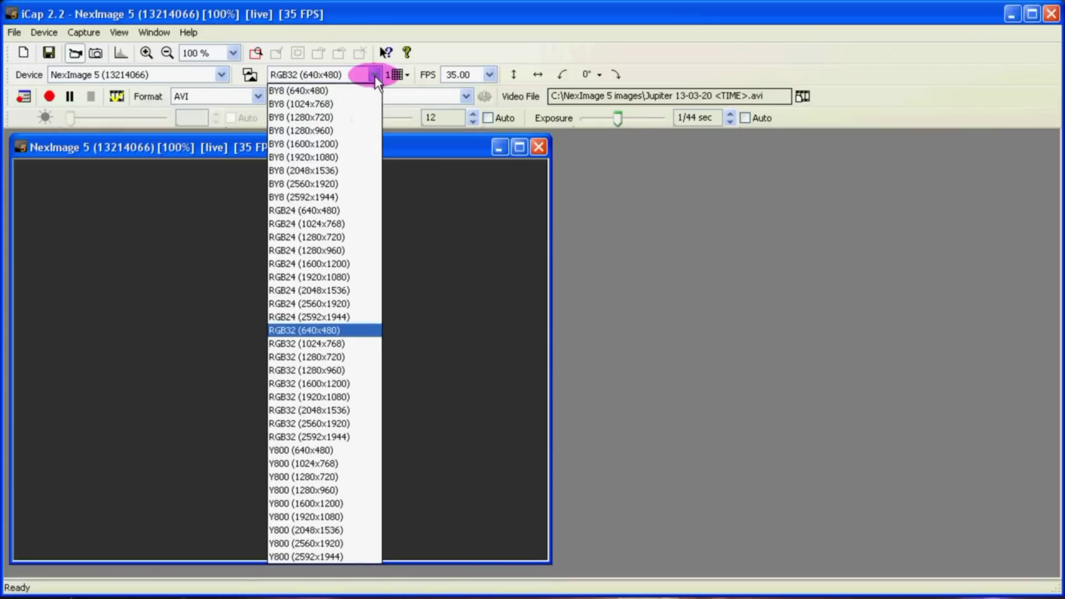
{"action": "left_click", "coordinate": [339, 437]}
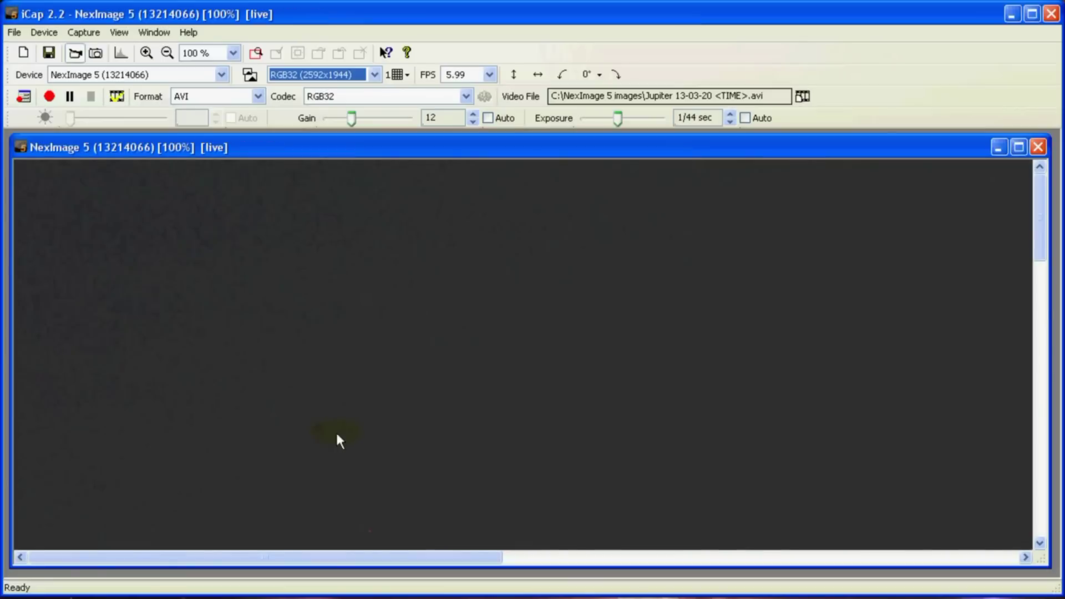
{"action": "left_click", "coordinate": [232, 53]}
{"action": "left_click", "coordinate": [233, 120]}
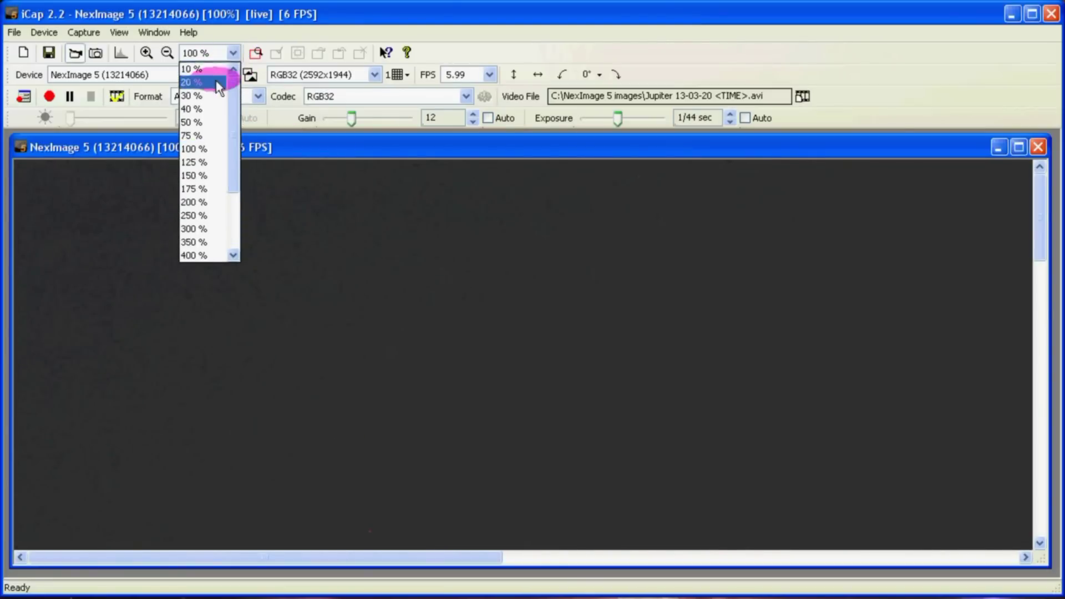
{"action": "left_click", "coordinate": [213, 81]}
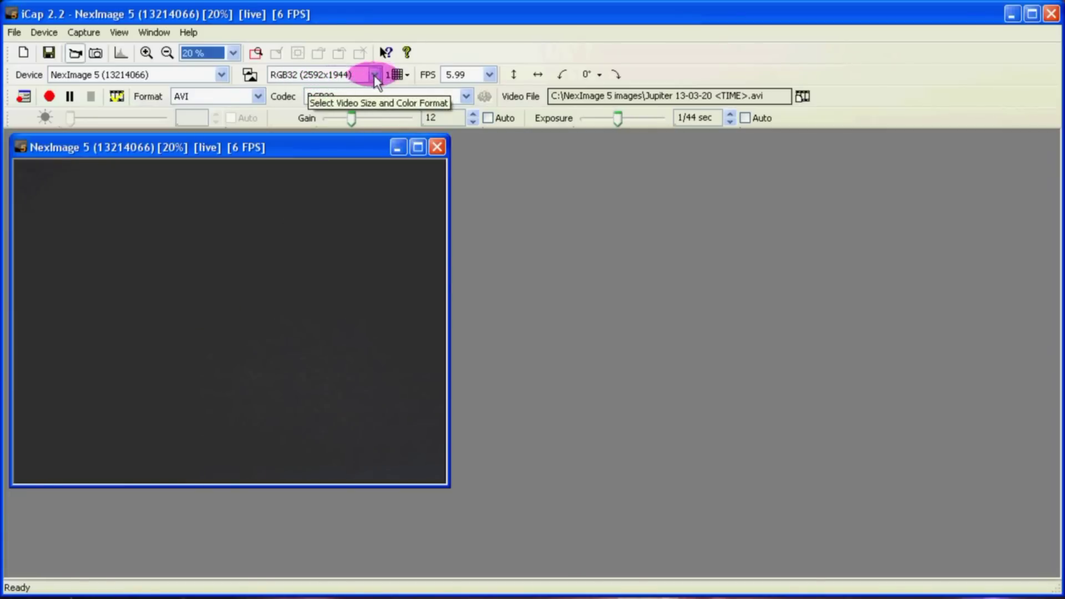
{"action": "left_click", "coordinate": [489, 75]}
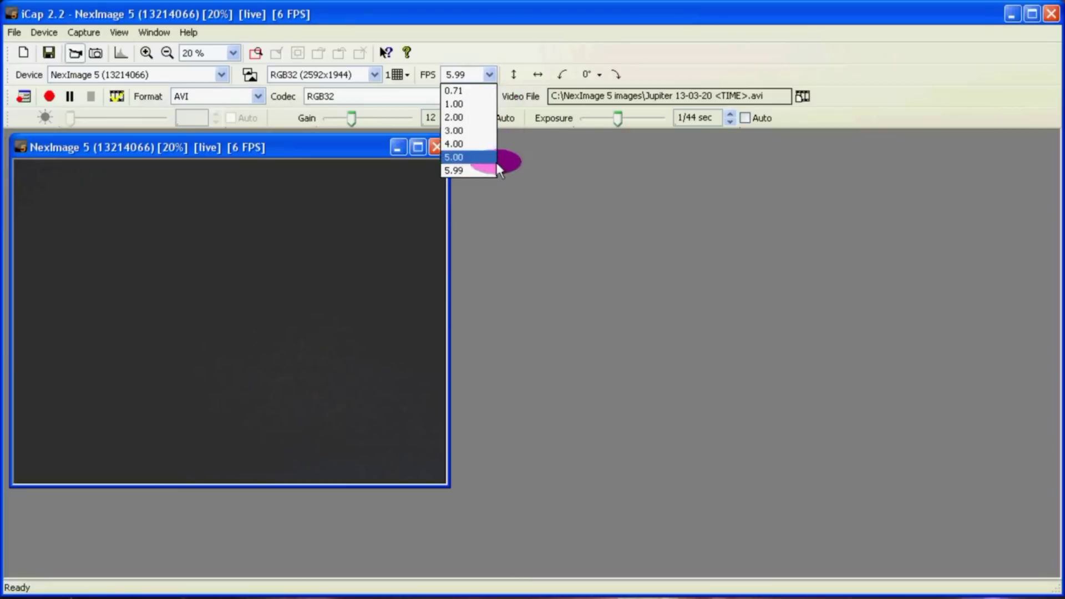
{"action": "left_click", "coordinate": [511, 51]}
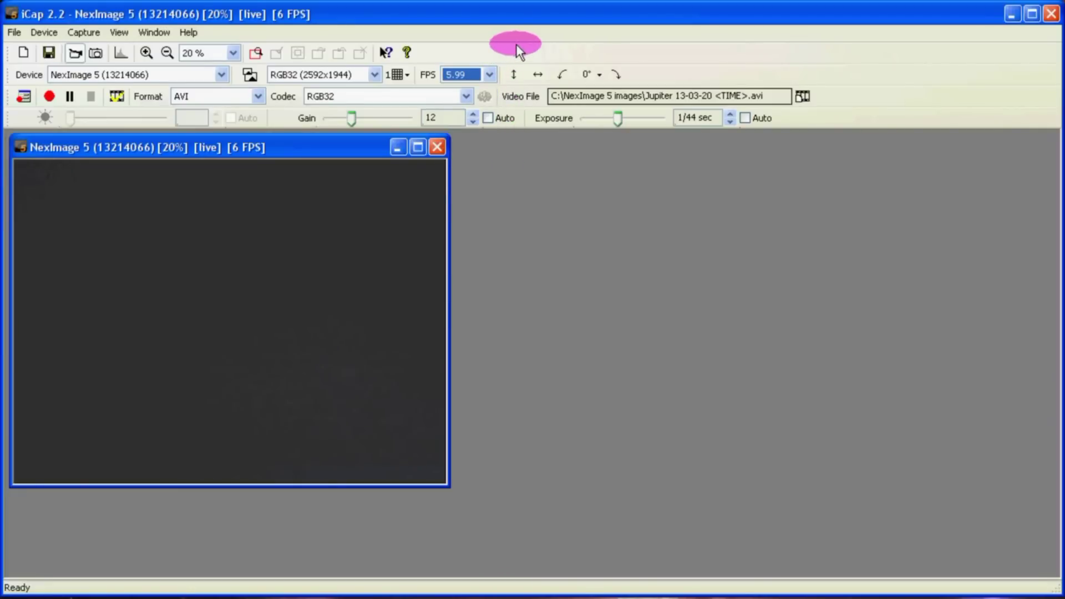
Return to RGB32 (640x480) at 100% zoom and enlarge the live preview window
{"action": "left_click", "coordinate": [375, 75]}
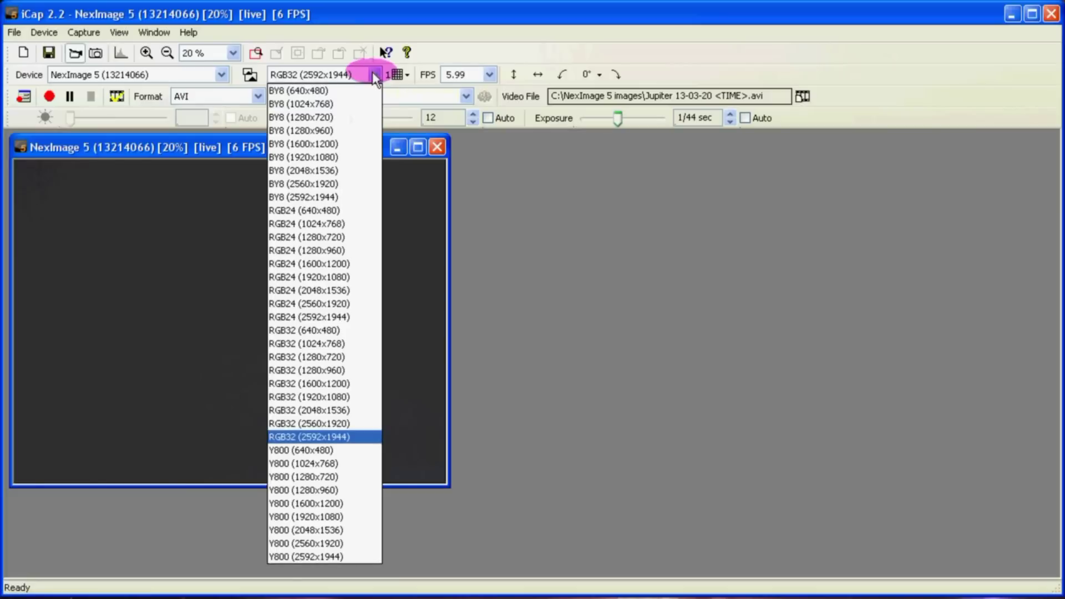
{"action": "left_click", "coordinate": [338, 330]}
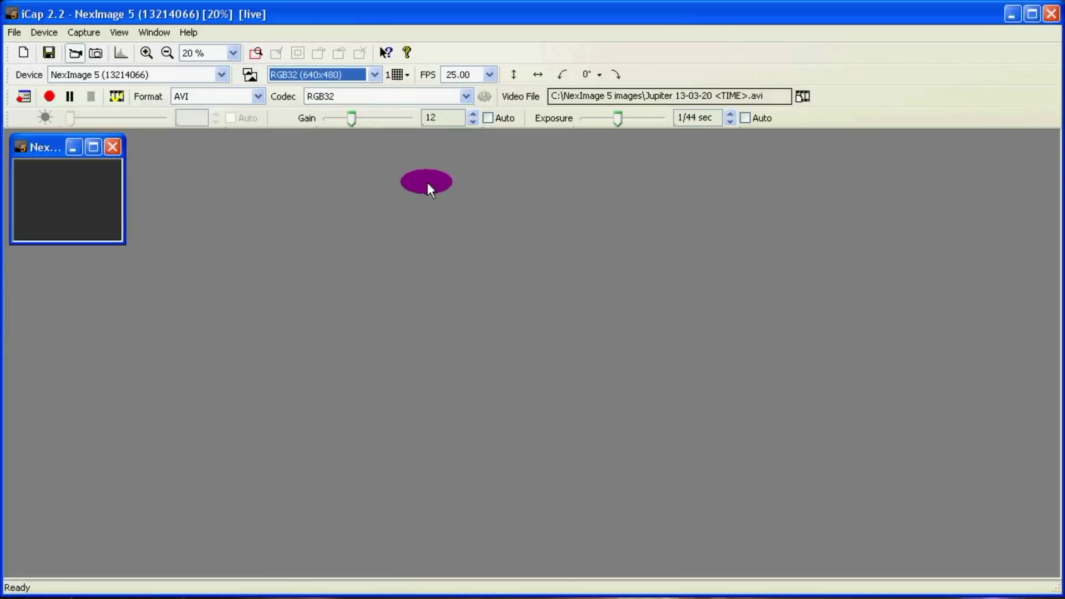
{"action": "left_click", "coordinate": [233, 53]}
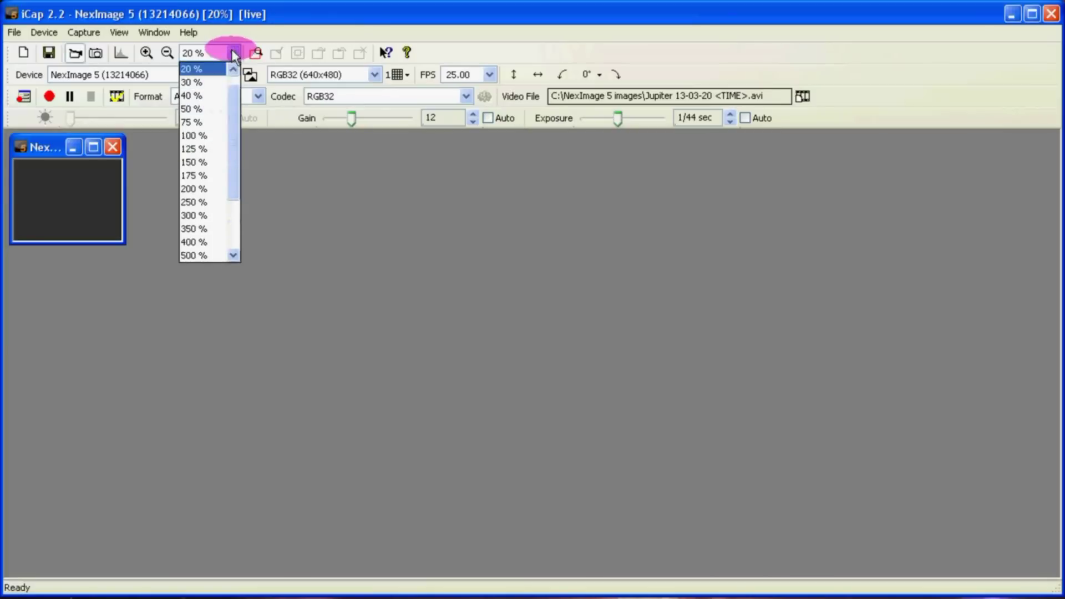
{"action": "left_click", "coordinate": [222, 136]}
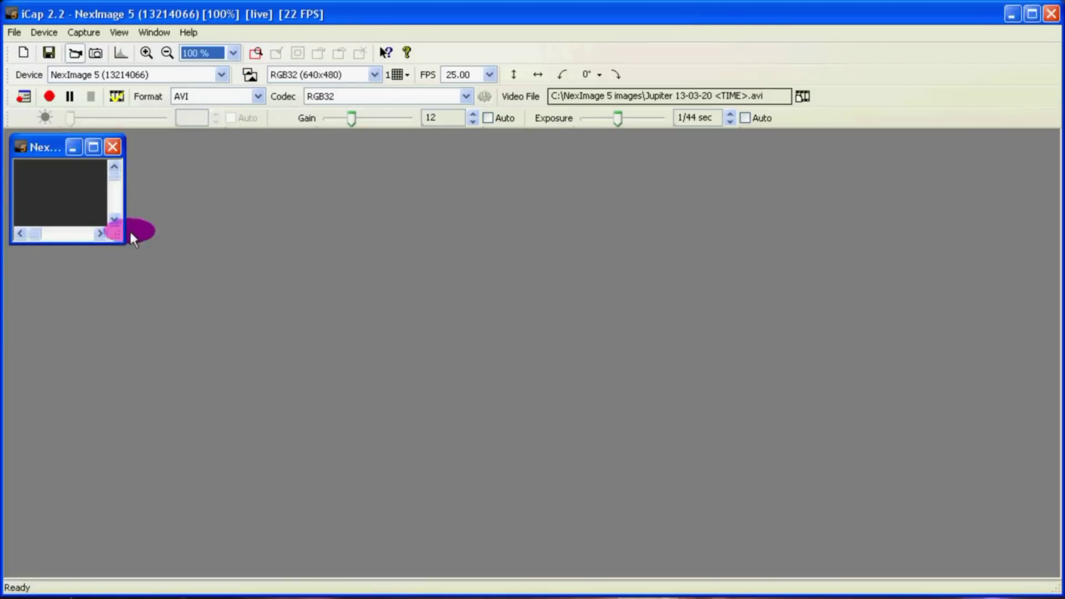
{"action": "left_click_drag", "start_coordinate": [118, 242], "coordinate": [589, 571]}
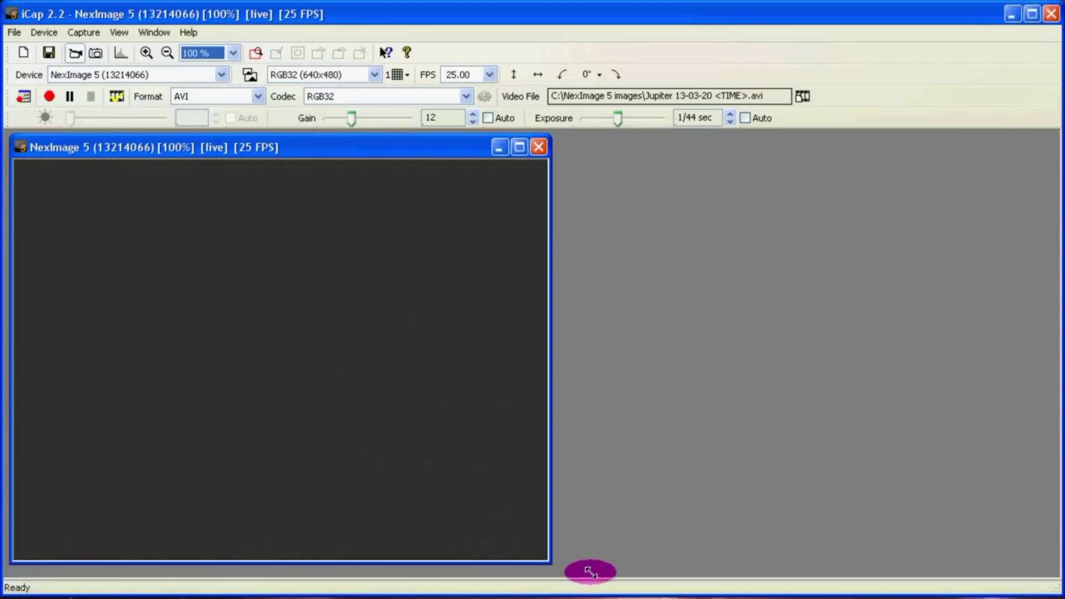
{"action": "left_click", "coordinate": [489, 74]}
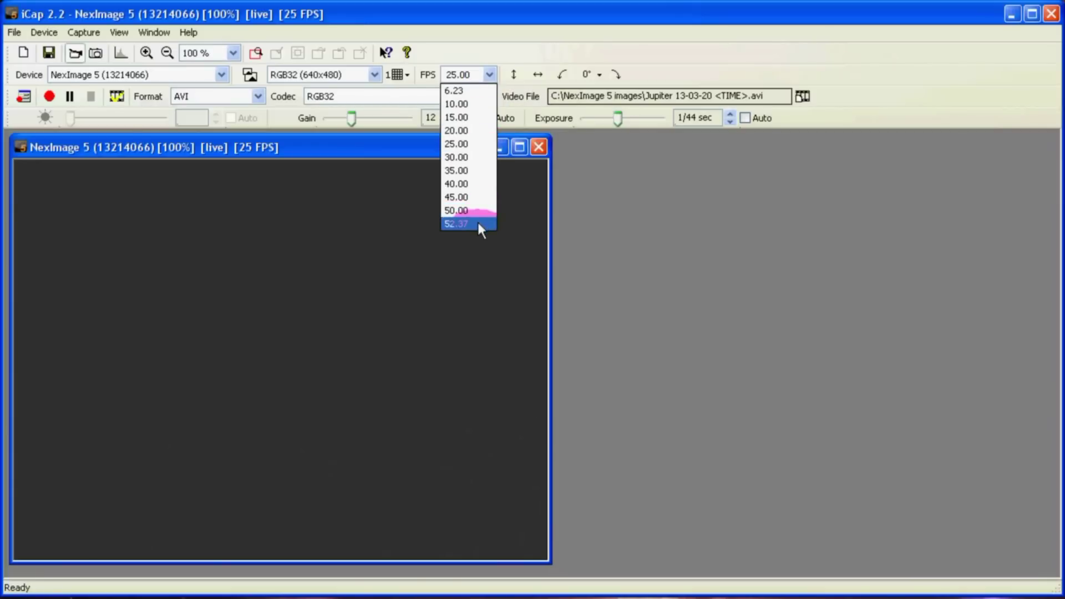
{"action": "left_click", "coordinate": [481, 171]}
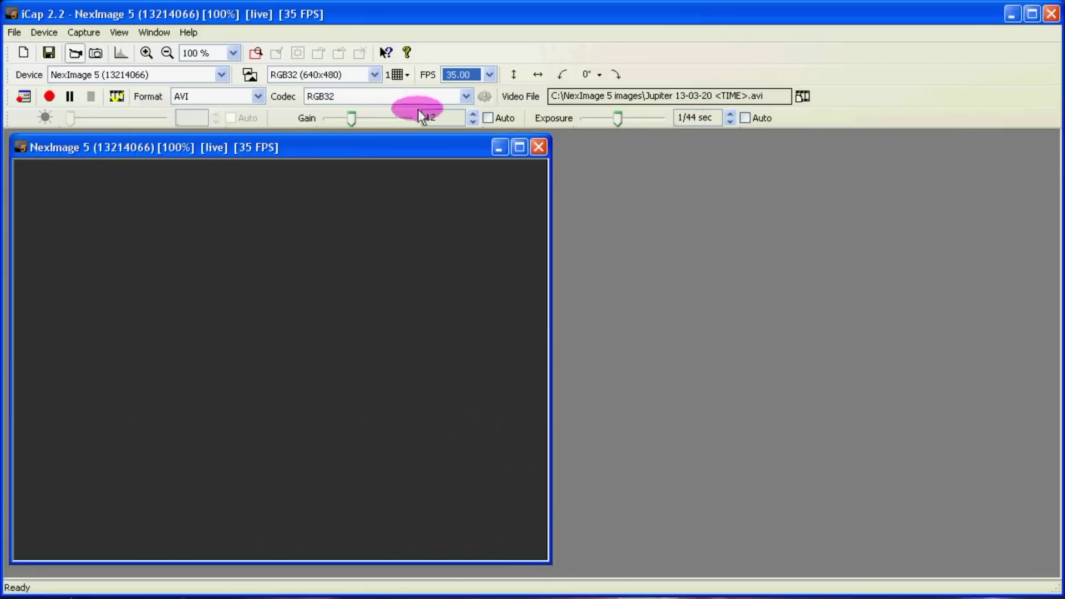
{"action": "mouse_move", "coordinate": [351, 118]}
{"action": "left_mouse_down"}
{"action": "mouse_move", "coordinate": [399, 119]}
{"action": "mouse_move", "coordinate": [354, 118]}
{"action": "left_mouse_up"}
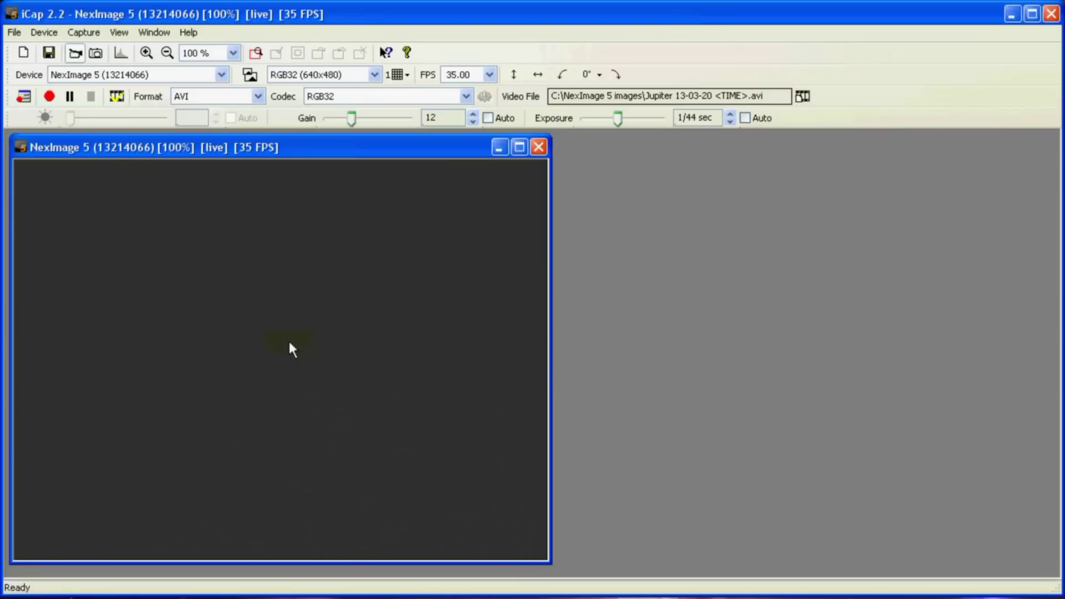
{"action": "left_click", "coordinate": [49, 95]}
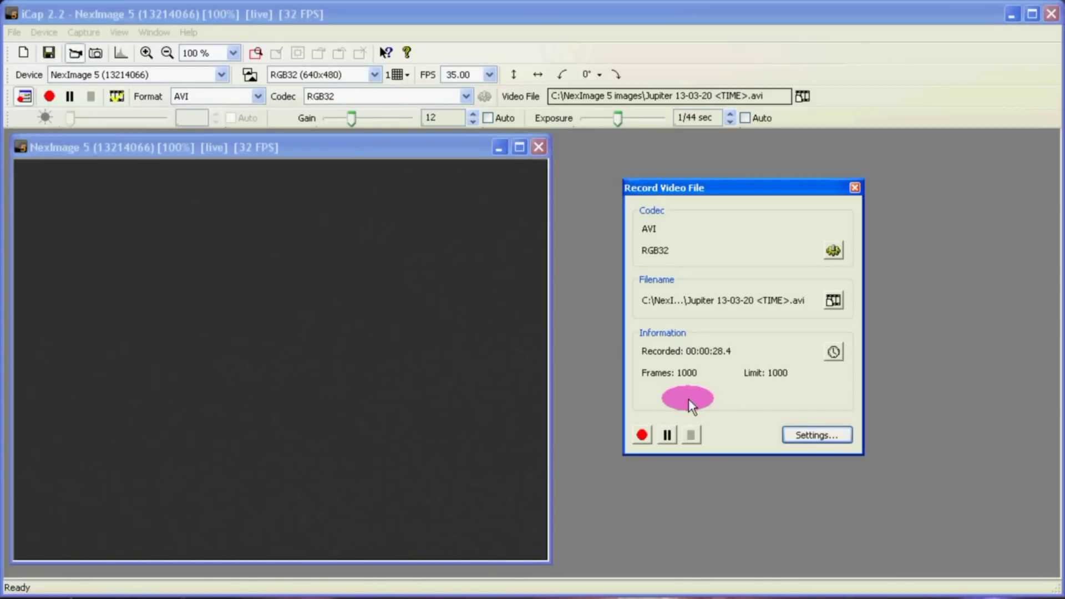
Bring the NexImage 5 images folder forward and raise it to show the saved Jupiter AVI
{"action": "left_click", "coordinate": [600, 579]}
{"action": "left_click_drag", "start_coordinate": [594, 557], "coordinate": [595, 307]}
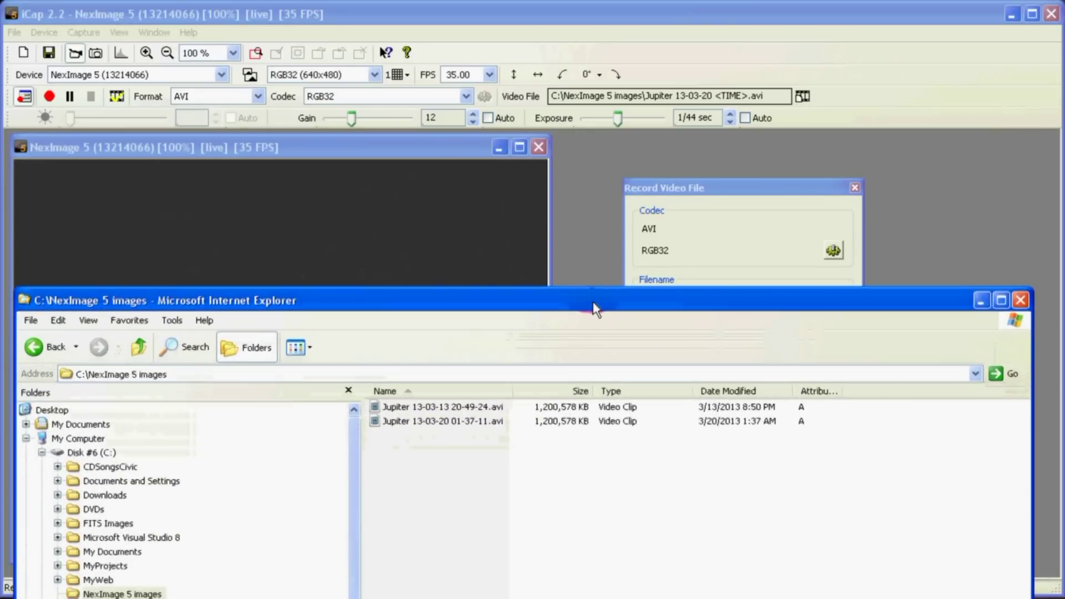
{"action": "left_click", "coordinate": [475, 423]}
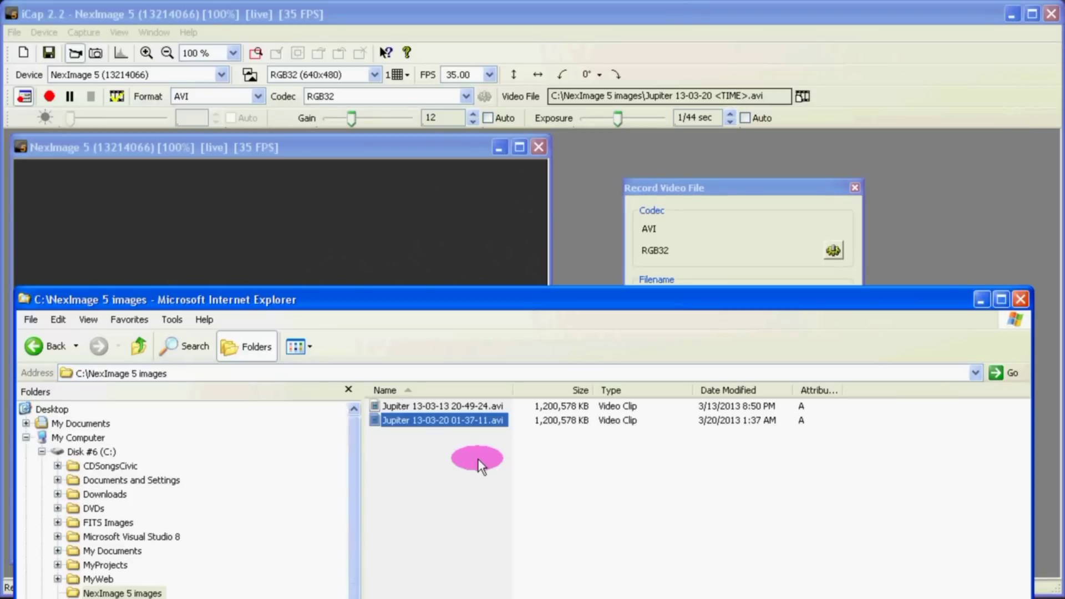
{"action": "double_click", "coordinate": [475, 406]}
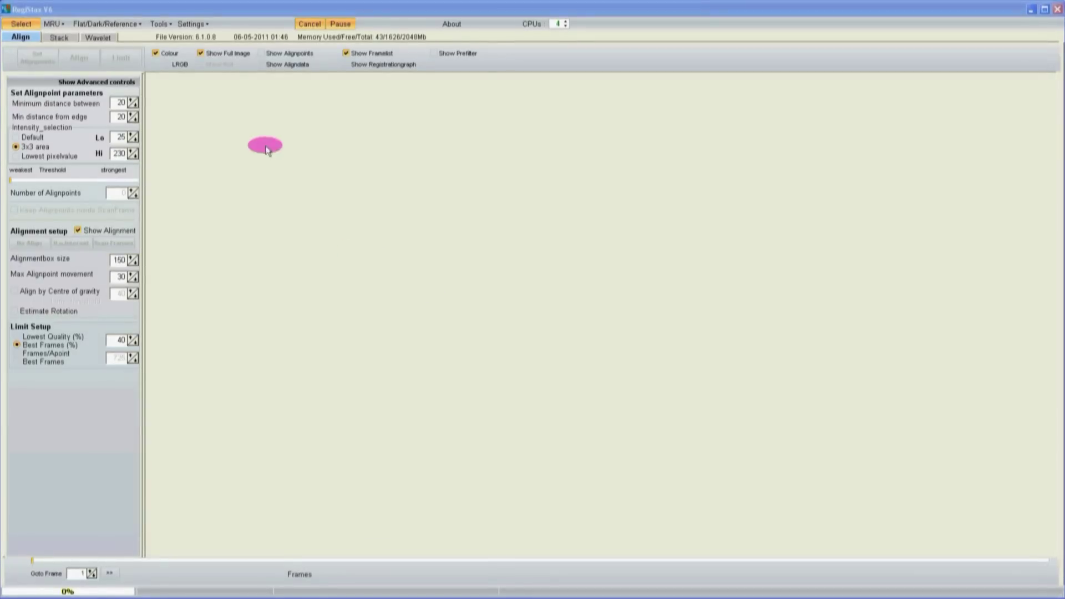
{"action": "left_click", "coordinate": [89, 12]}
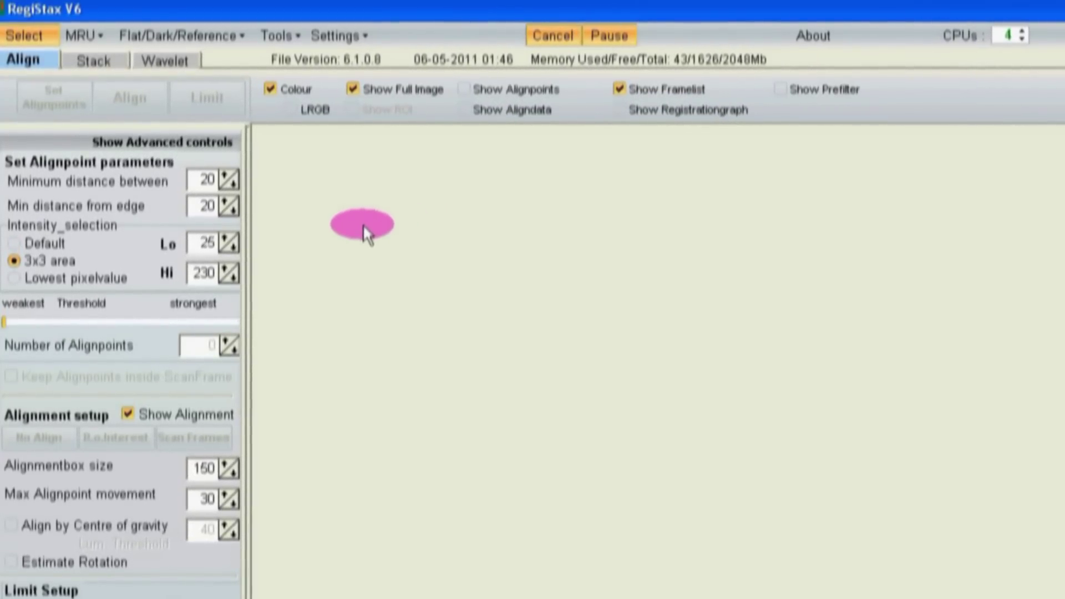
{"action": "left_click", "coordinate": [41, 35]}
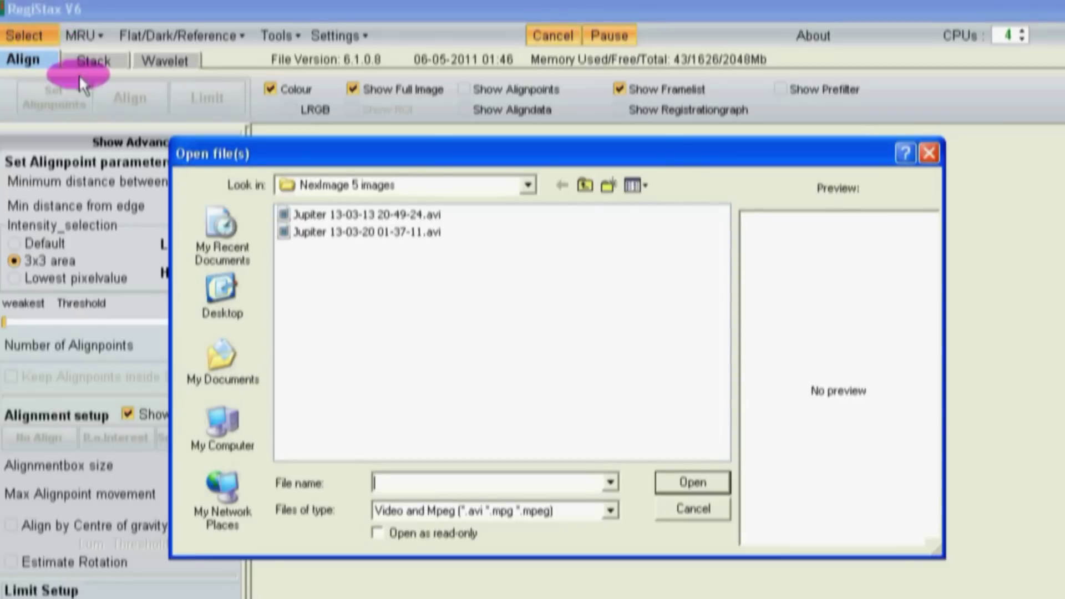
{"action": "double_click", "coordinate": [317, 216]}
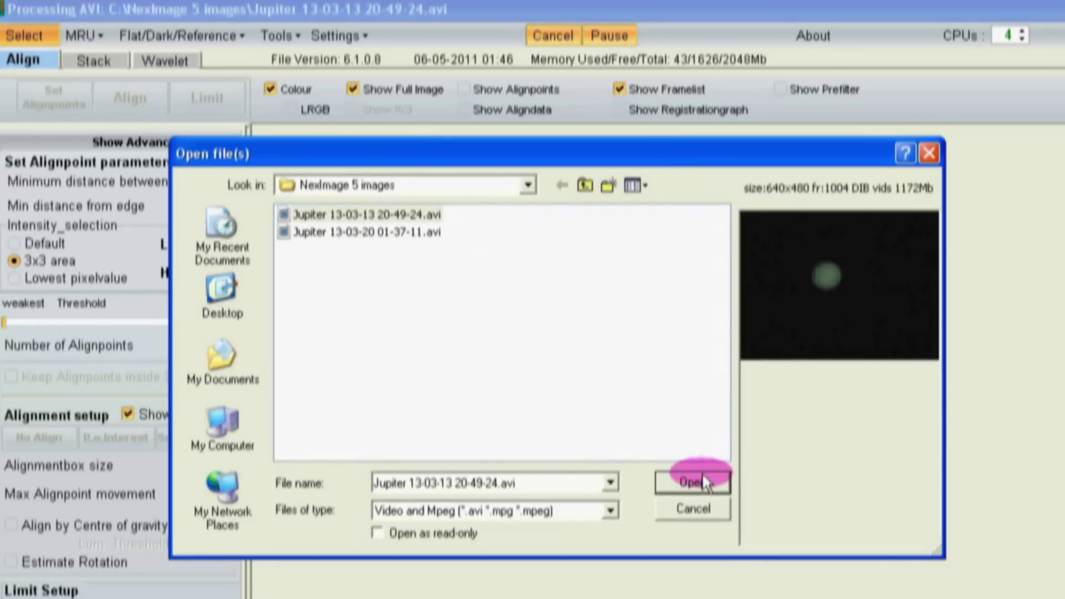
{"action": "left_click", "coordinate": [701, 478]}
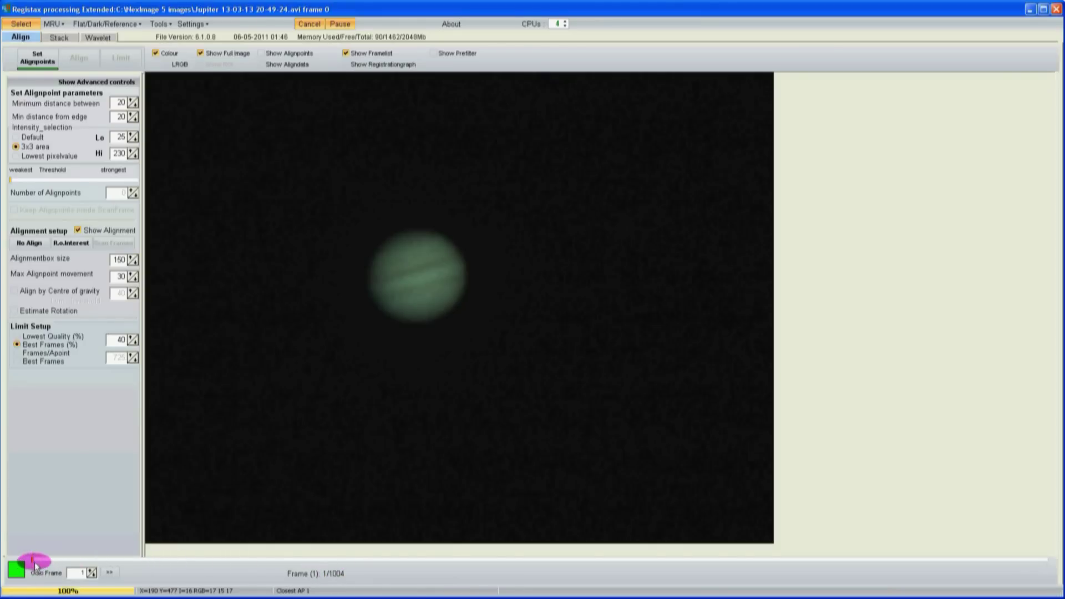
Slide to frame 87 of 1004 and click alignment points across Jupiter's disc
{"action": "left_click_drag", "start_coordinate": [32, 562], "coordinate": [119, 560]}
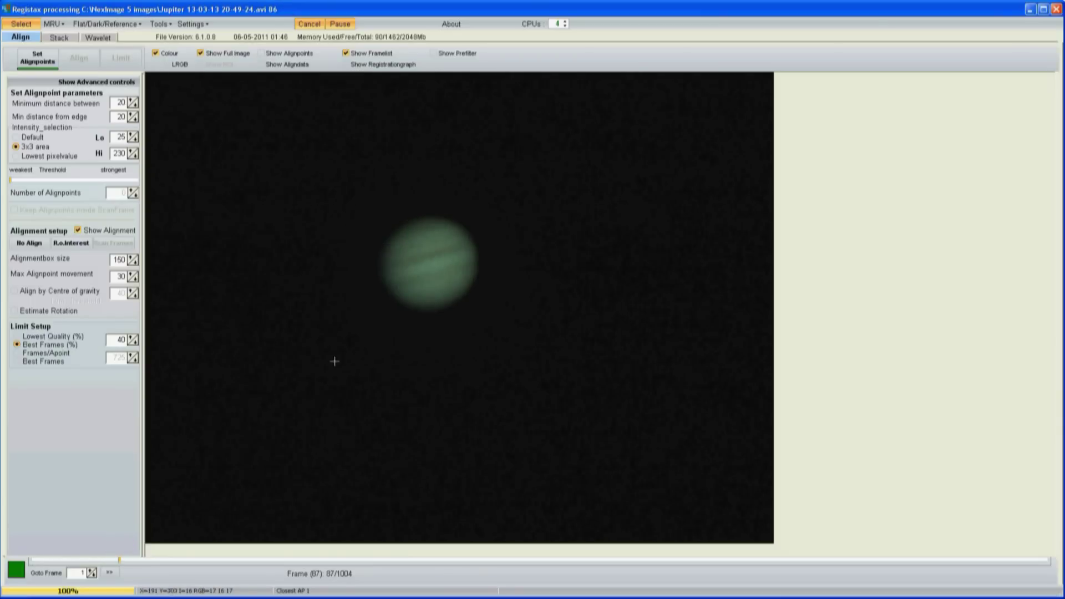
{"action": "left_click", "coordinate": [418, 286]}
{"action": "left_click", "coordinate": [413, 275]}
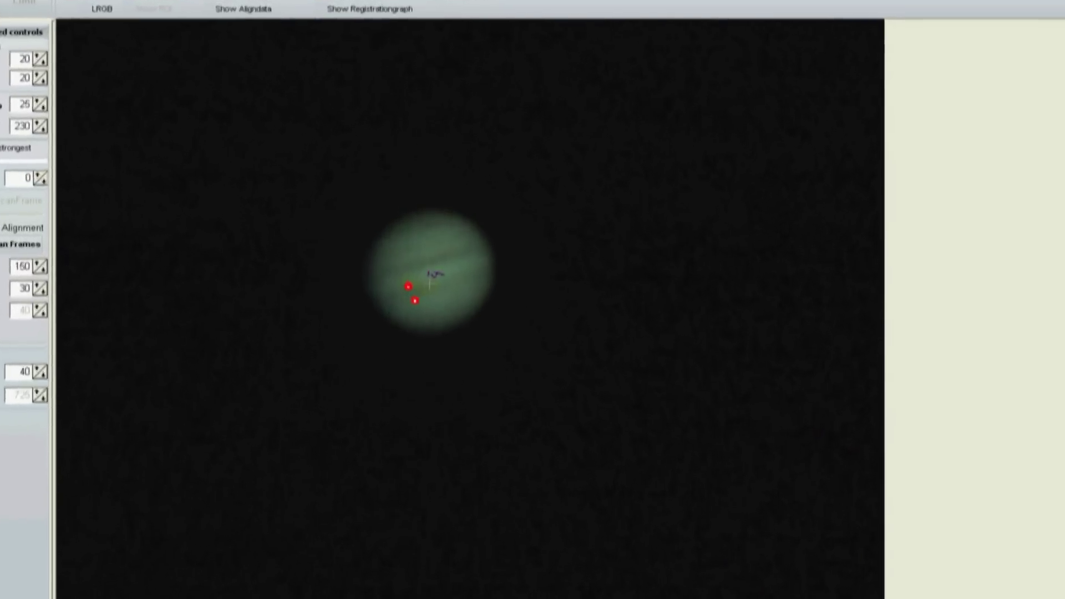
{"action": "left_click", "coordinate": [430, 272]}
{"action": "left_click", "coordinate": [448, 364]}
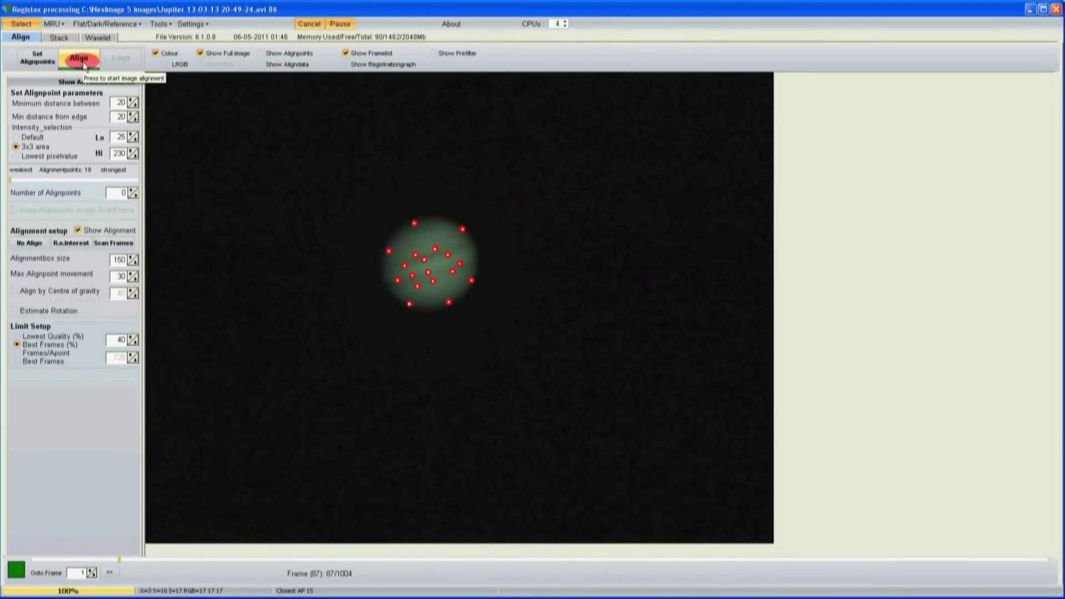
Run Align on all 1004 frames using the placed alignment points
{"action": "left_click", "coordinate": [83, 65]}
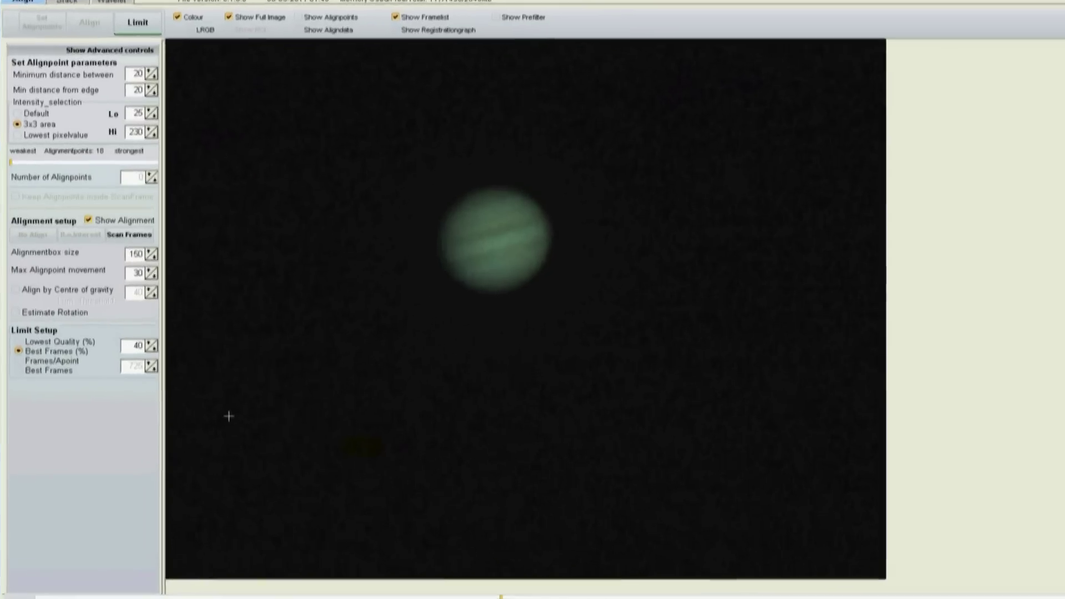
Choose Best Frames (%) at 40 and apply Limit, keeping 402 of 1004 frames
{"action": "left_click", "coordinate": [57, 345]}
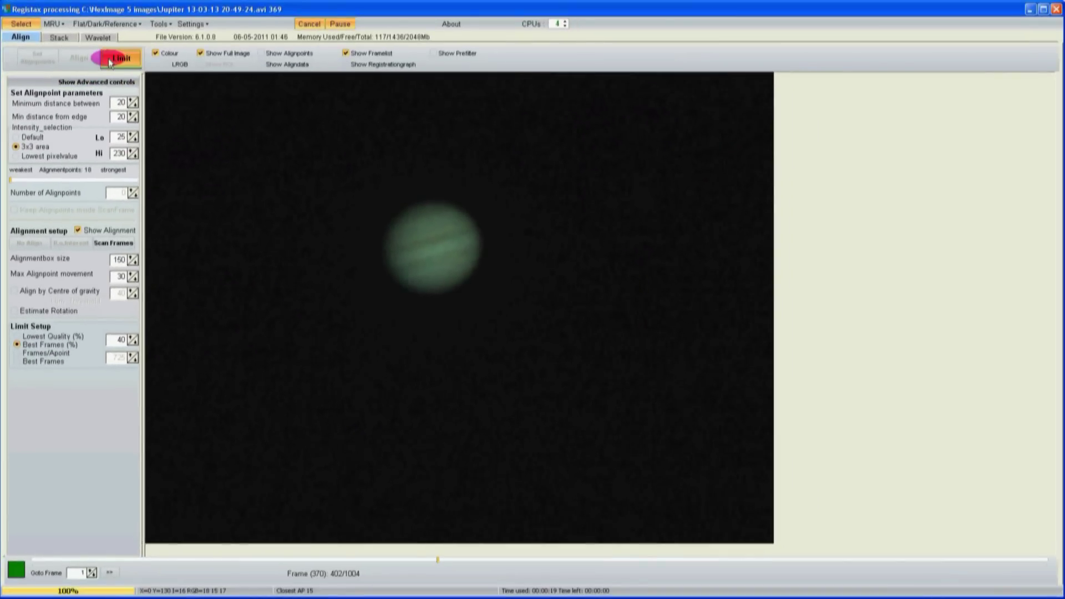
{"action": "left_click", "coordinate": [107, 52]}
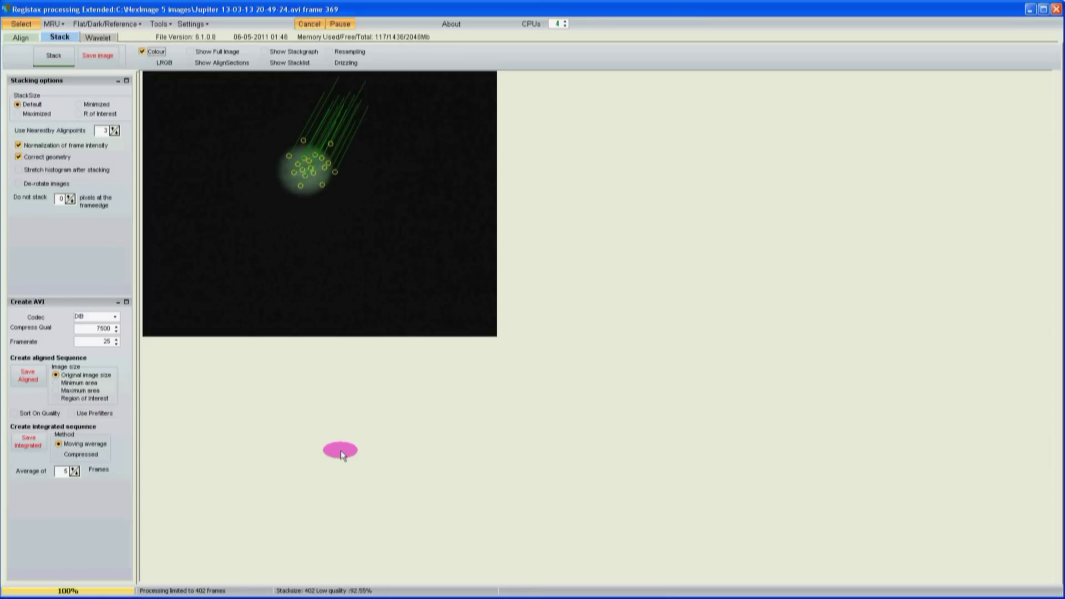
Stack the 402 selected frames into a single Jupiter image
{"action": "left_click", "coordinate": [58, 57]}
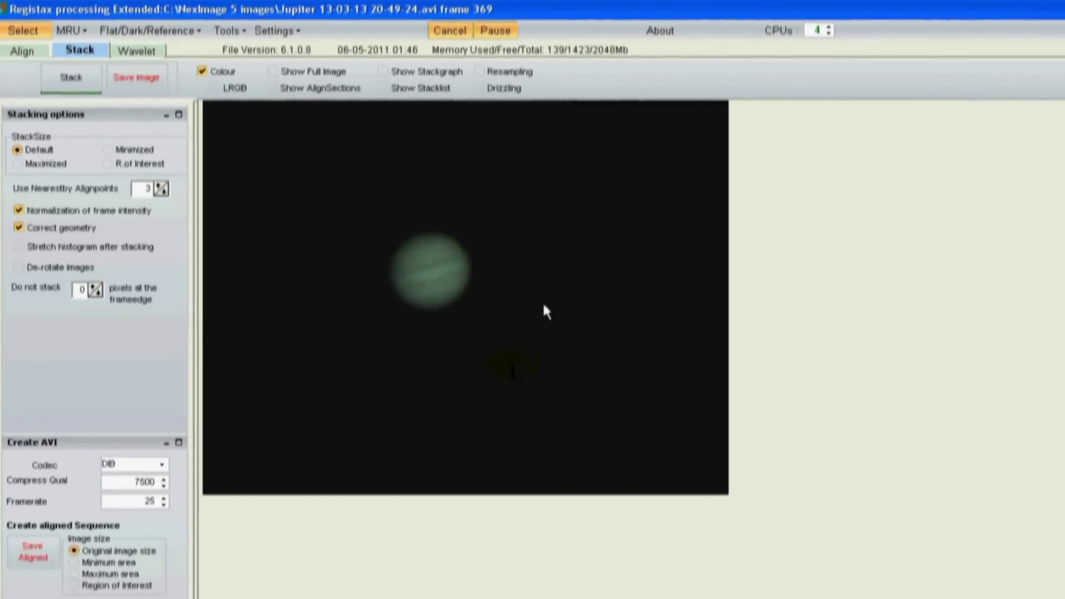
{"action": "left_click", "coordinate": [146, 78]}
{"action": "left_click", "coordinate": [166, 56]}
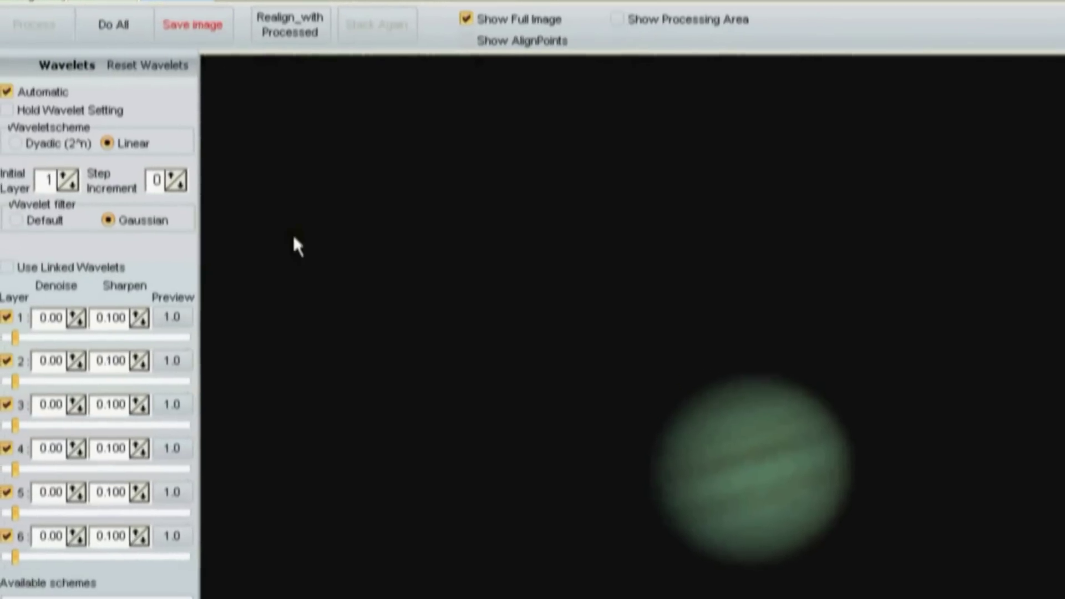
Drag wavelet layer sliders 1–5 to 55.8, 25.1, 52.1, 33.7 and 17.7 to sharpen Jupiter's bands
{"action": "left_click", "coordinate": [22, 228]}
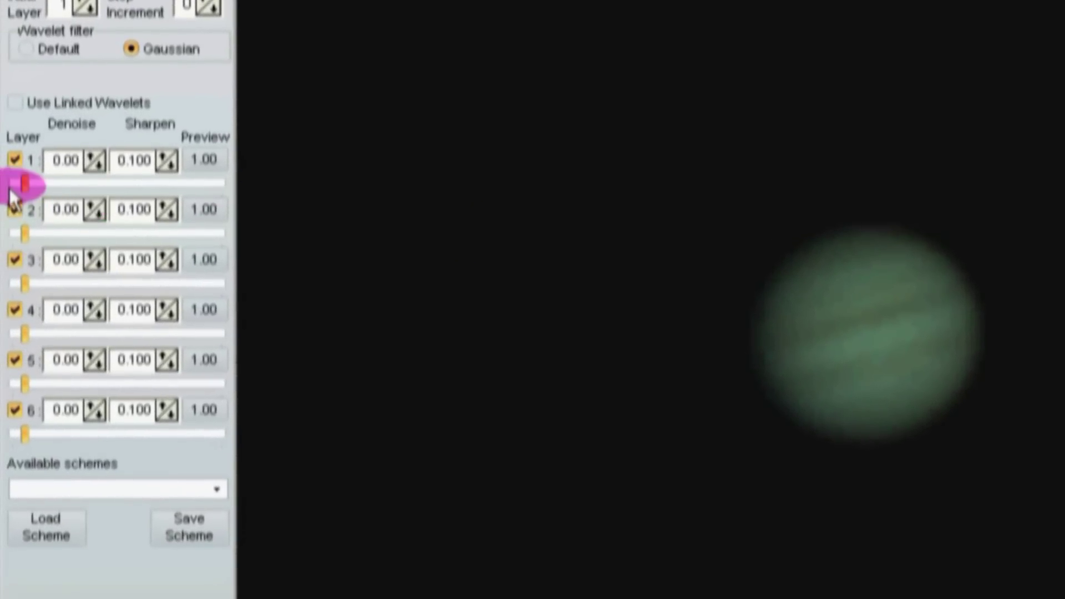
{"action": "left_click_drag", "start_coordinate": [25, 185], "coordinate": [134, 194]}
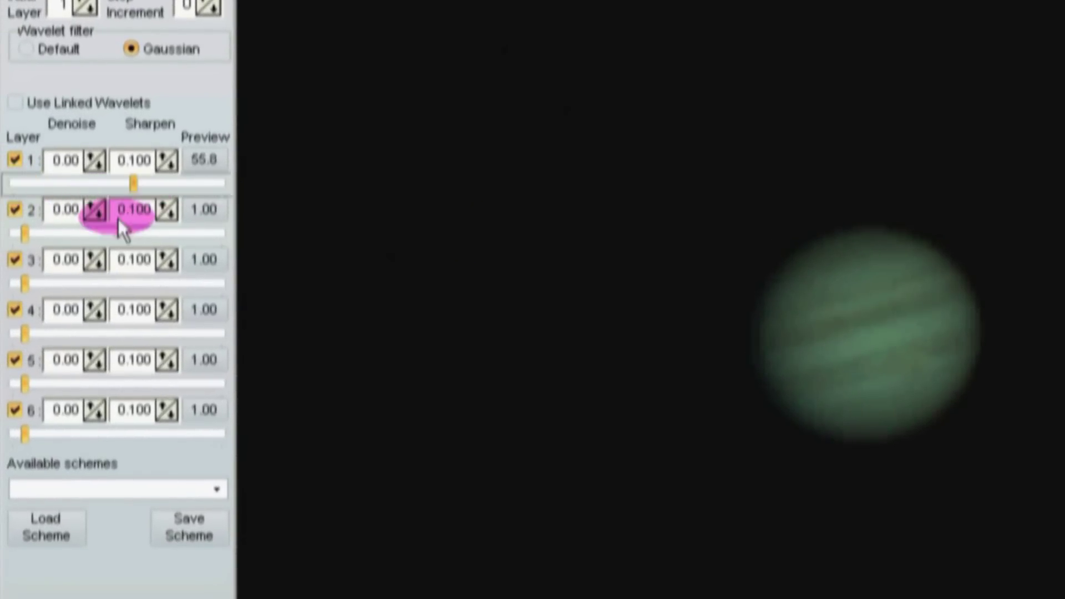
{"action": "left_click", "coordinate": [26, 234]}
{"action": "left_click_drag", "start_coordinate": [26, 238], "coordinate": [72, 236]}
{"action": "left_click", "coordinate": [32, 286]}
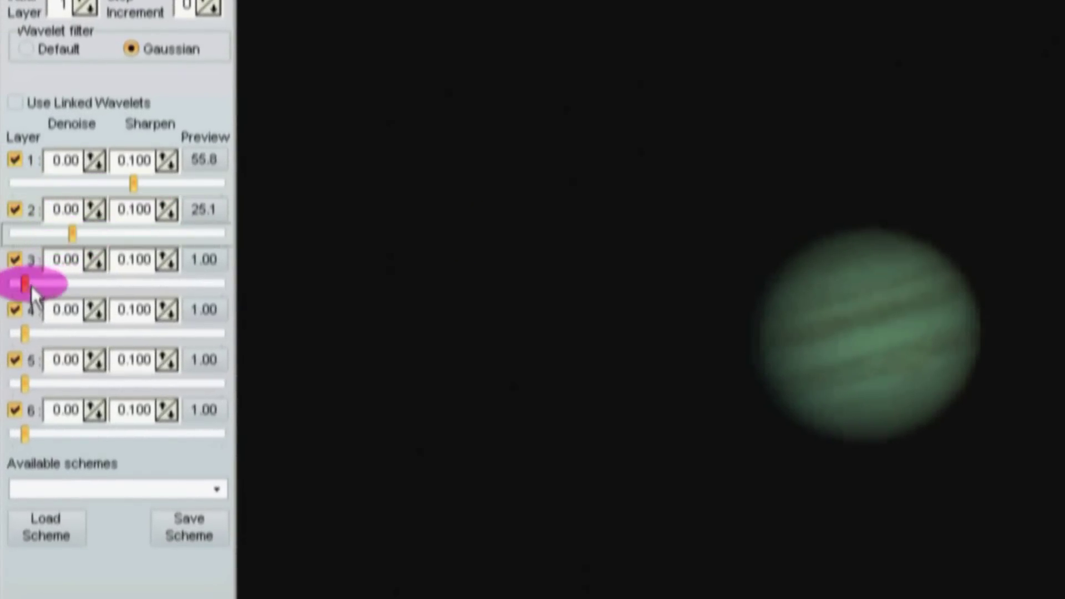
{"action": "left_click_drag", "start_coordinate": [28, 288], "coordinate": [127, 286]}
{"action": "left_click", "coordinate": [33, 338]}
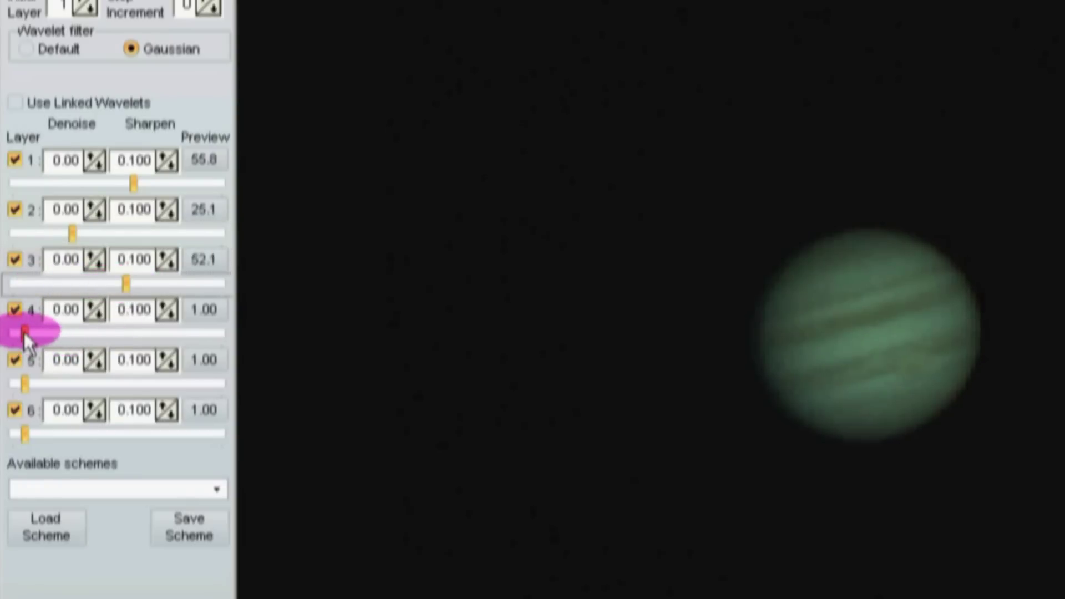
{"action": "left_click_drag", "start_coordinate": [26, 333], "coordinate": [87, 333]}
{"action": "left_click", "coordinate": [25, 383]}
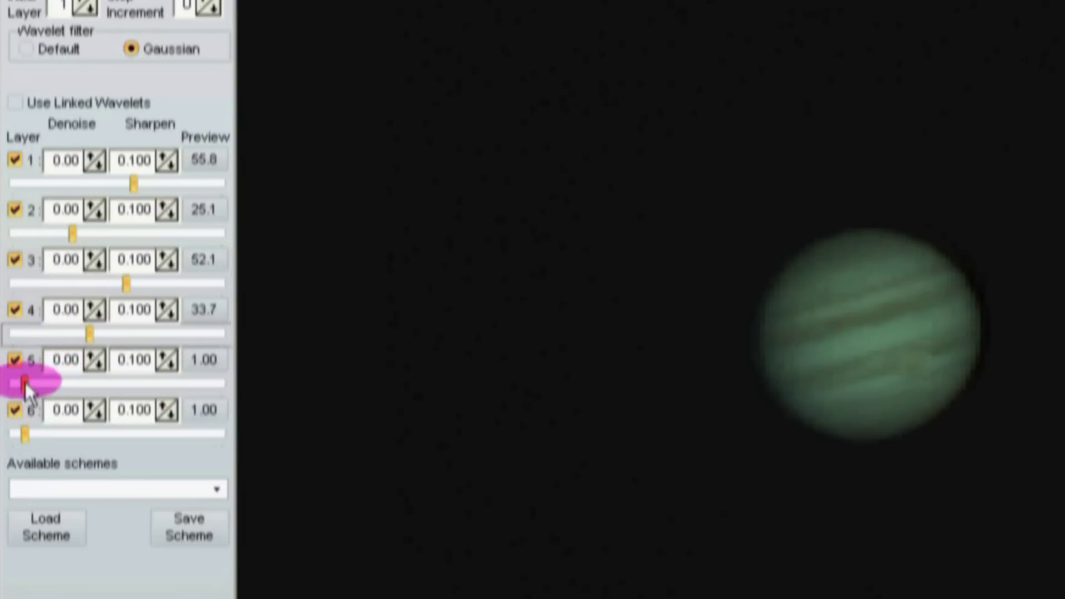
{"action": "left_click_drag", "start_coordinate": [25, 389], "coordinate": [58, 382]}
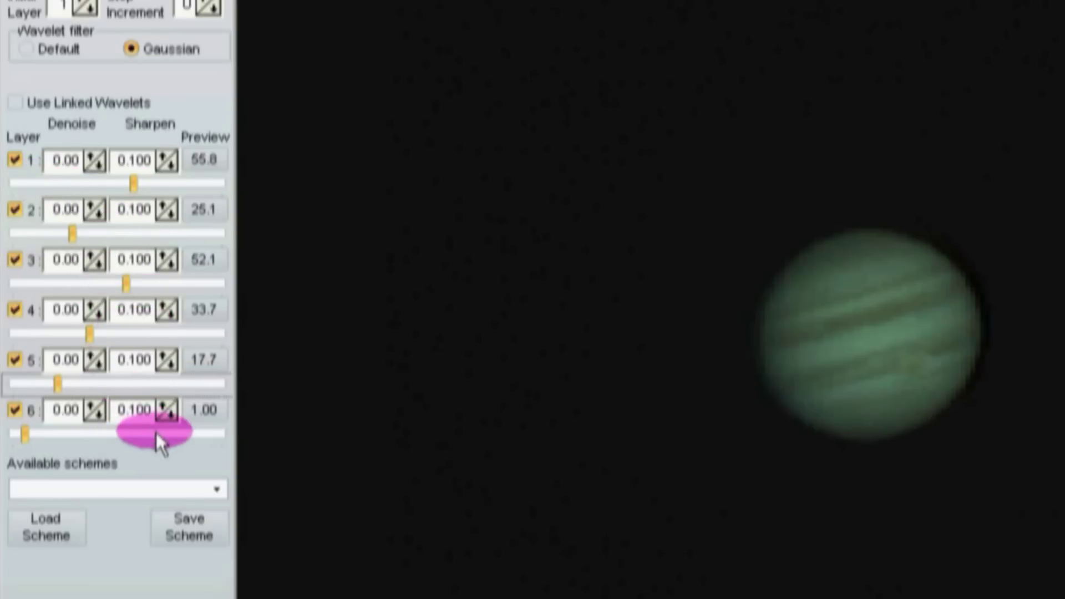
{"action": "left_click", "coordinate": [217, 491]}
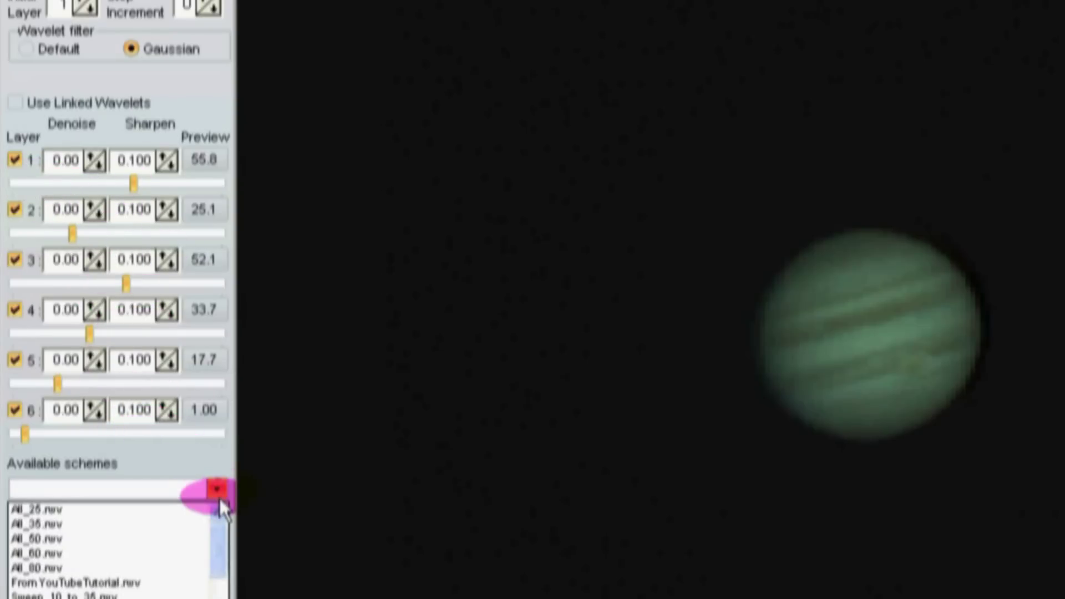
Load the saved sweep wavelet schemes, finishing with Sweep_100_to_25.rwv so all six layers read 1.00
{"action": "left_click_drag", "start_coordinate": [221, 527], "coordinate": [225, 591]}
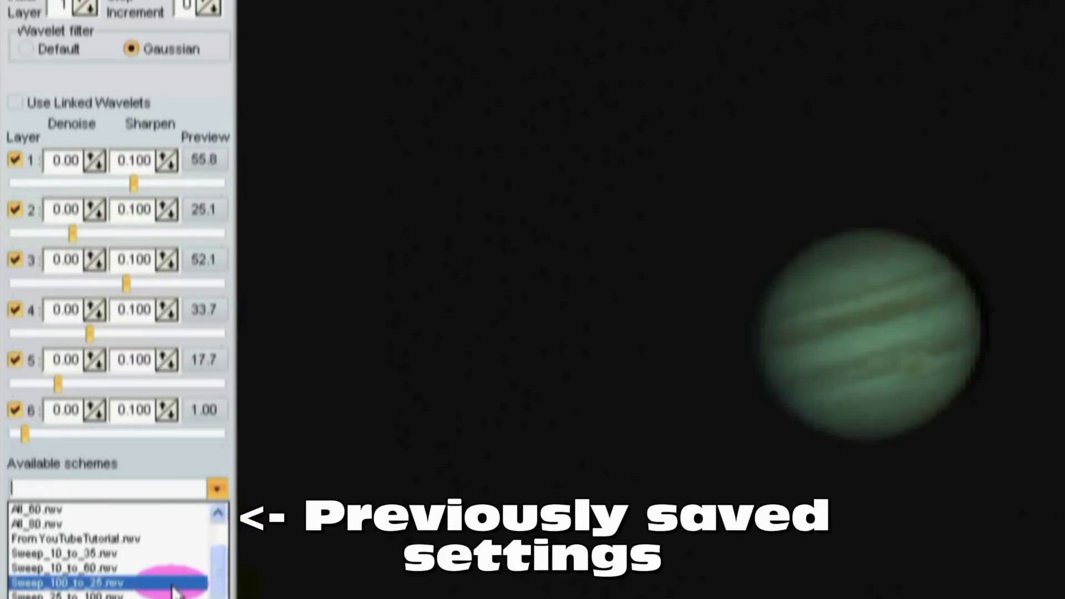
{"action": "left_click", "coordinate": [167, 595]}
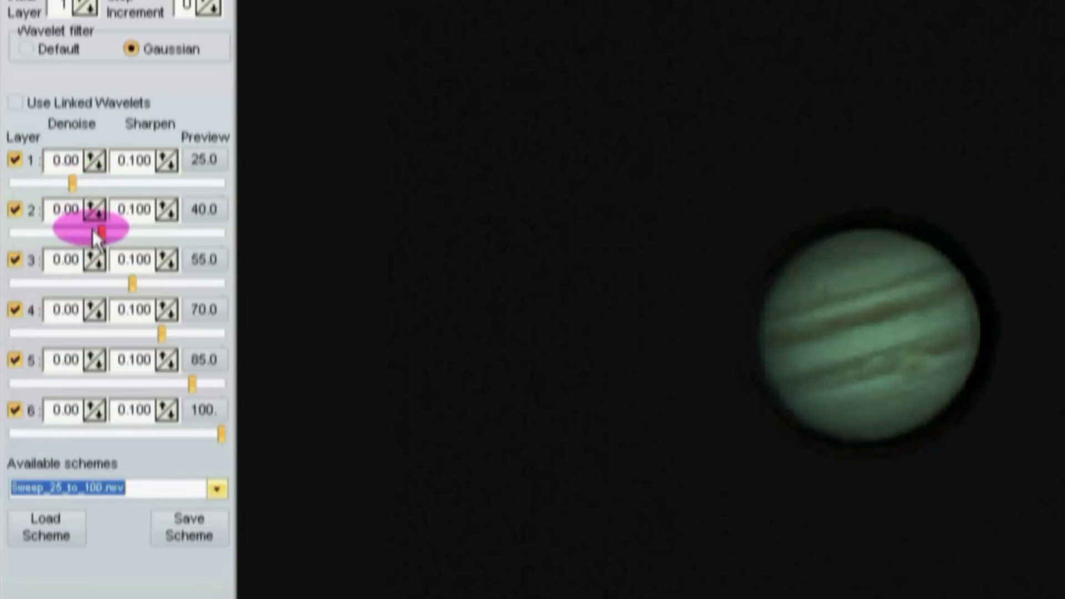
{"action": "left_click", "coordinate": [219, 433]}
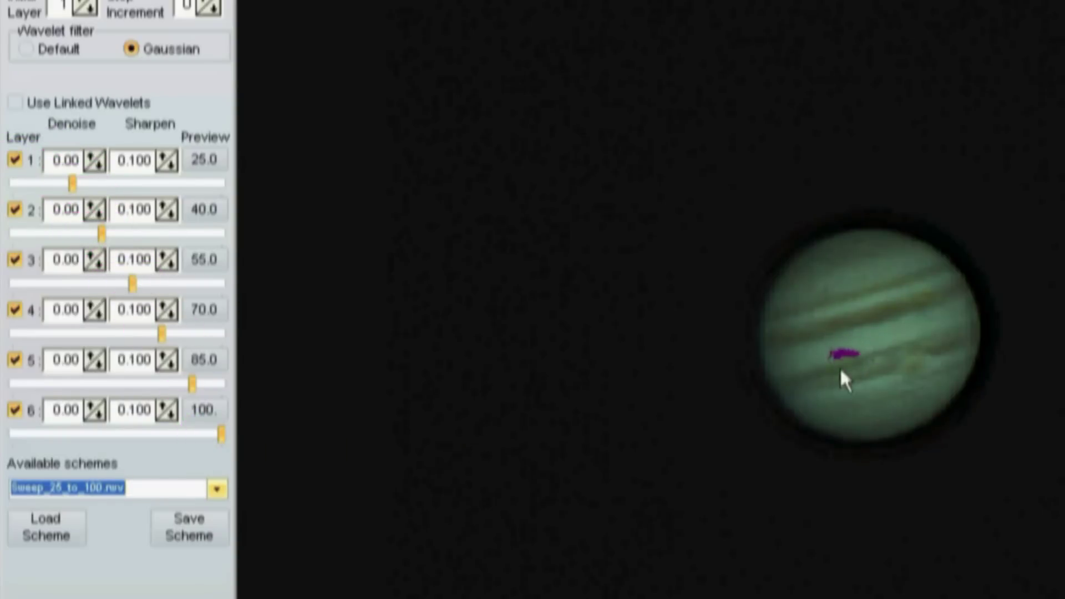
{"action": "left_click", "coordinate": [218, 488]}
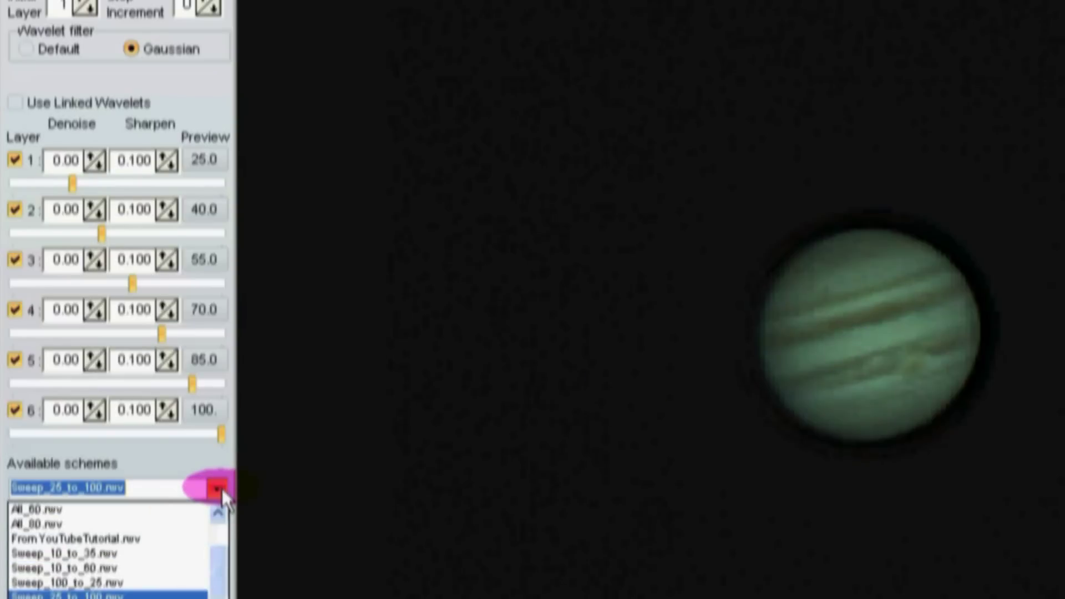
{"action": "left_click", "coordinate": [164, 584]}
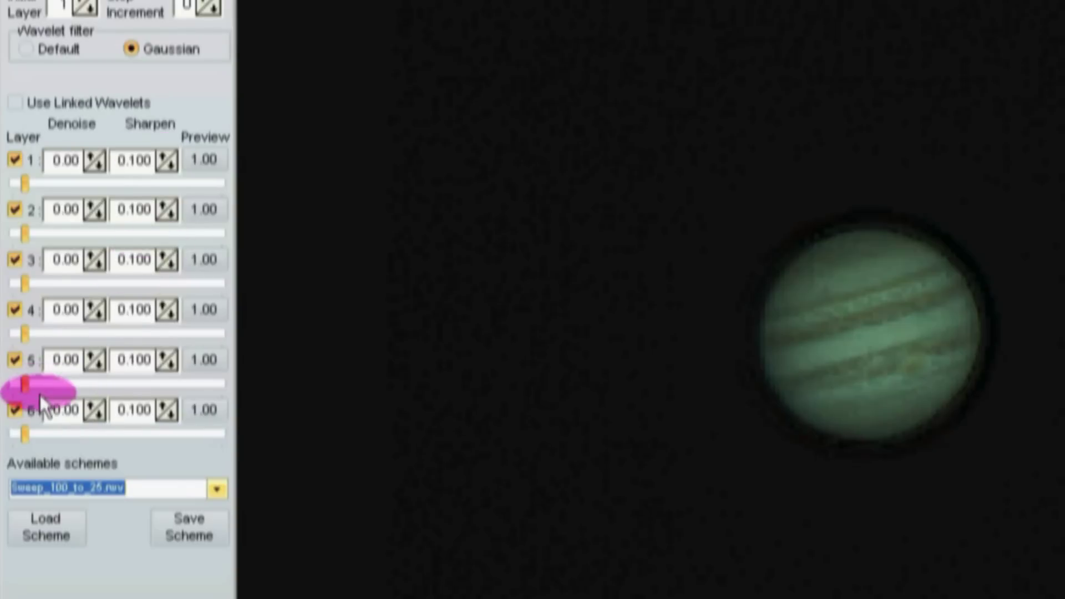
Turn off wavelet layers 6, 5, 4, 3 and 2
{"action": "left_click", "coordinate": [15, 411]}
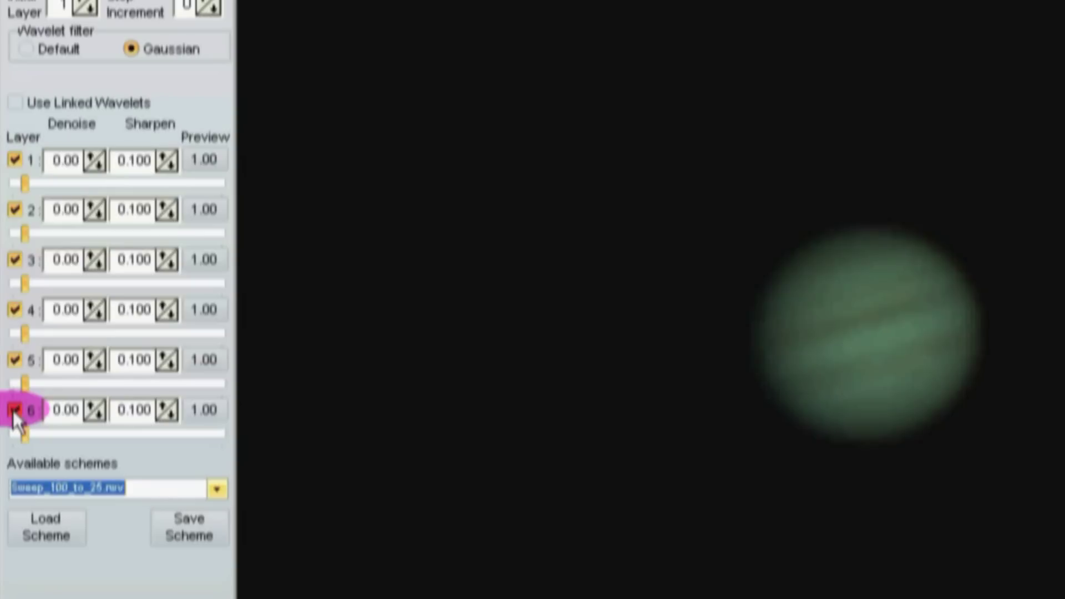
{"action": "left_click", "coordinate": [15, 362]}
{"action": "left_click", "coordinate": [15, 310]}
{"action": "left_click", "coordinate": [15, 265]}
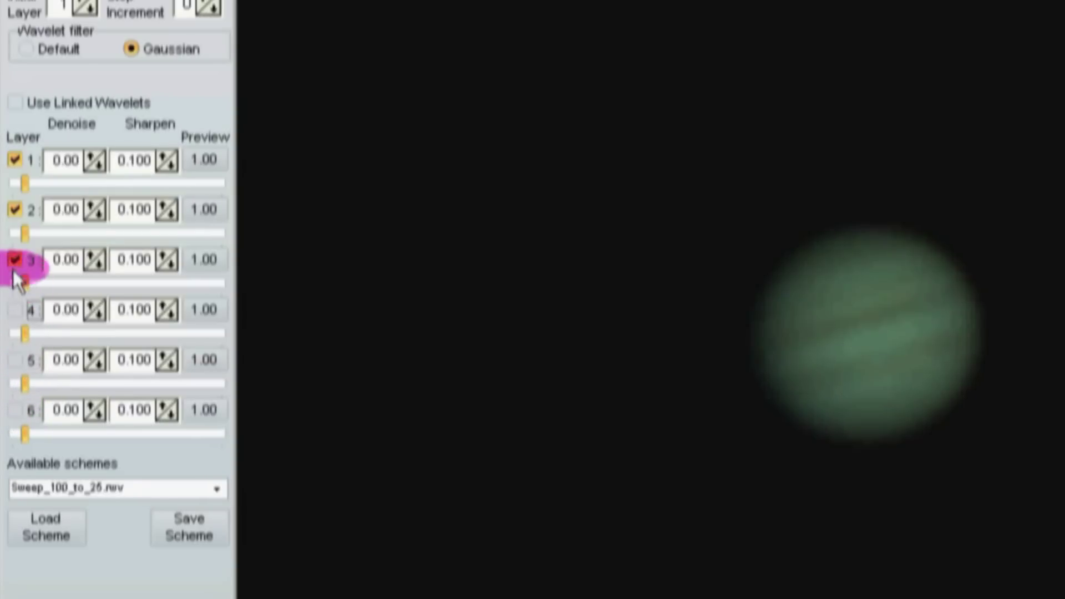
{"action": "left_click", "coordinate": [15, 211]}
Set wavelet layer 1 to 100 with sharpen 0.150 and denoise 0.25
{"action": "left_click_drag", "start_coordinate": [26, 183], "coordinate": [54, 189]}
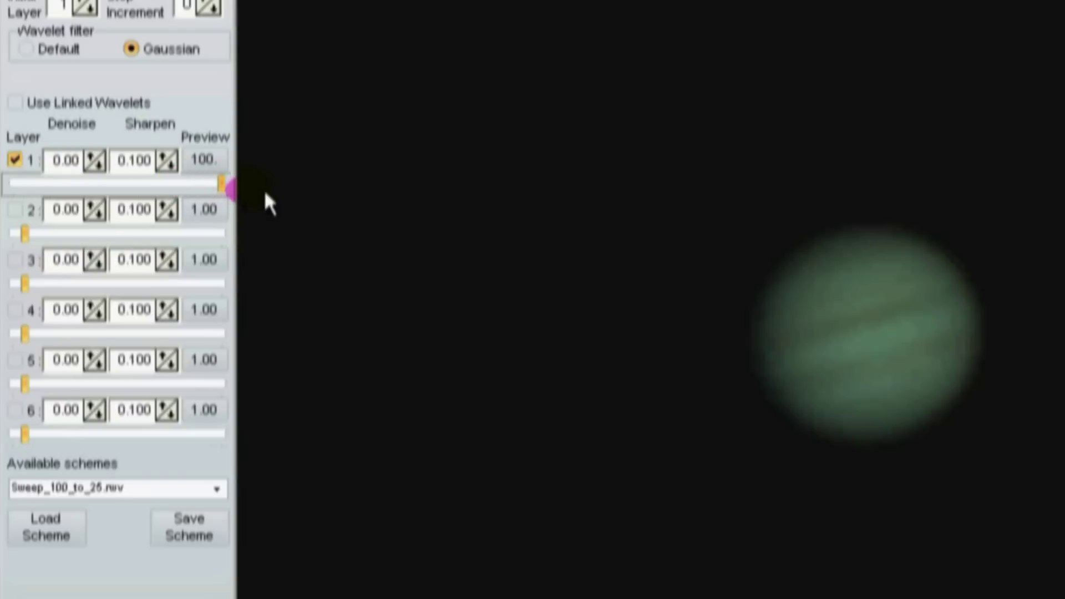
{"action": "left_click", "coordinate": [170, 162]}
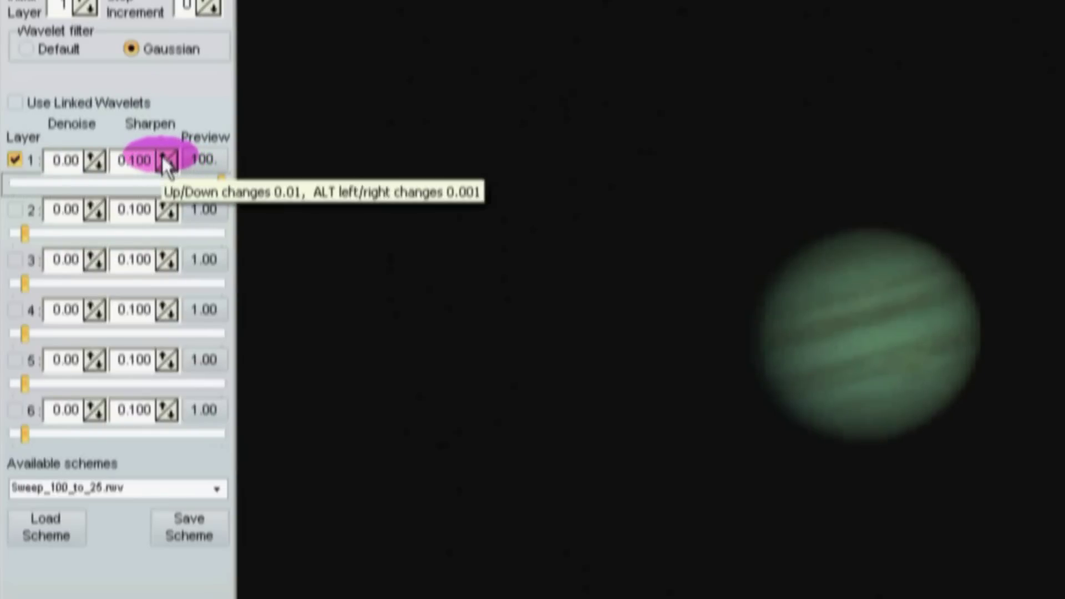
{"action": "left_click", "coordinate": [166, 164]}
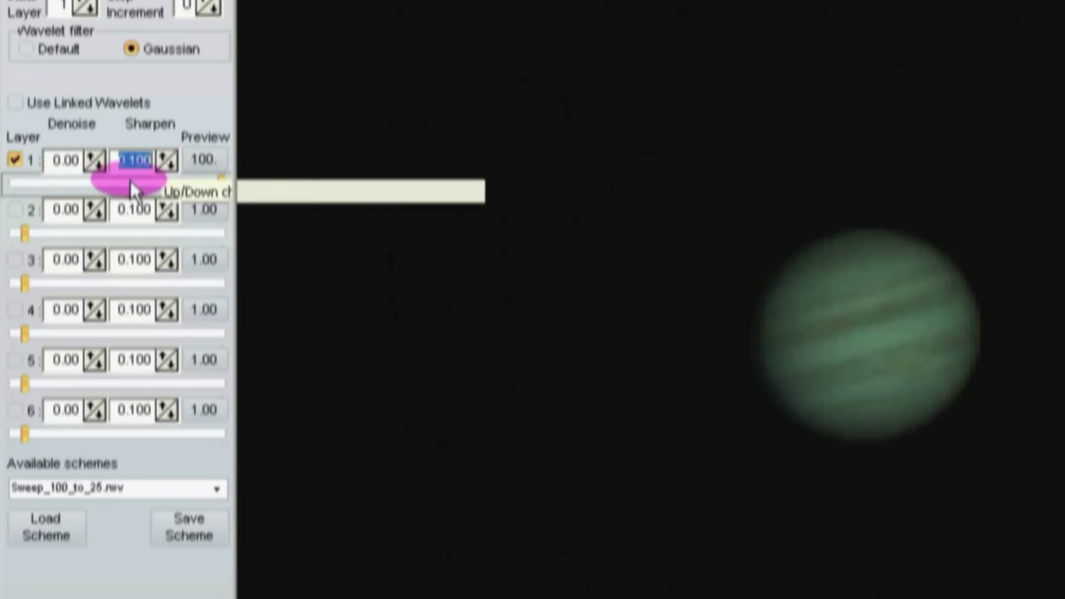
{"action": "key", "text": "Up"}
{"action": "key", "text": "Up"}
{"action": "key", "text": "Up"}
{"action": "key", "text": "Up"}
{"action": "key", "text": "Up"}
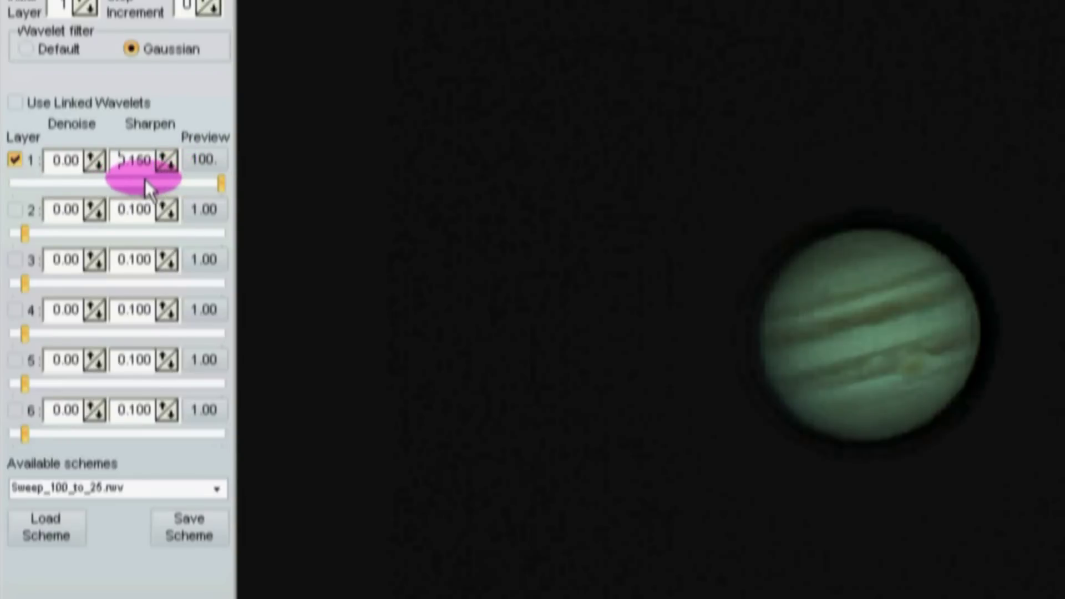
{"action": "left_click", "coordinate": [91, 161]}
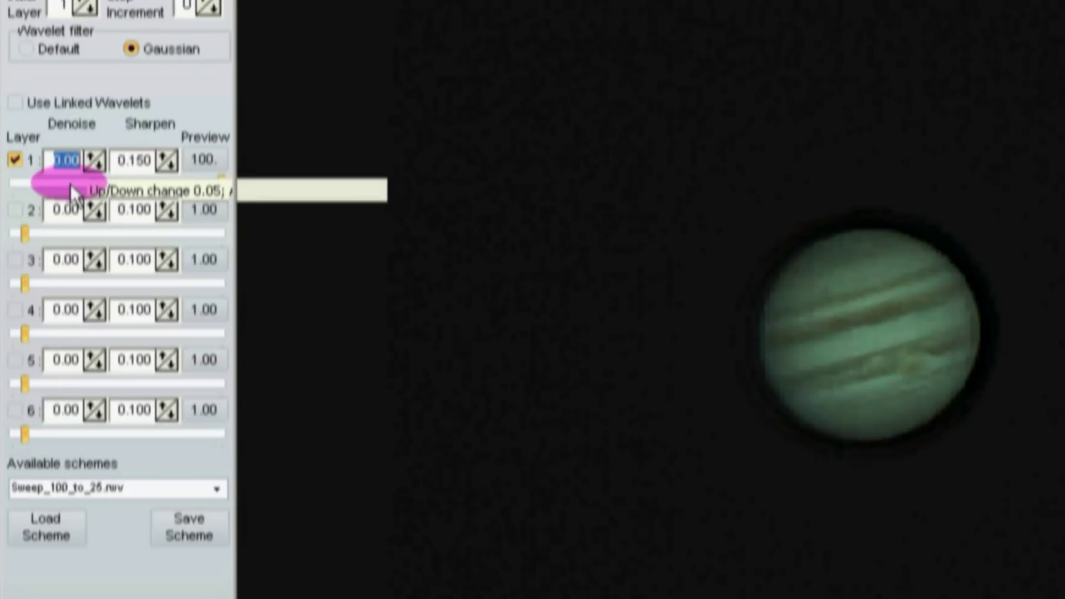
{"action": "type", "text": "0.25"}
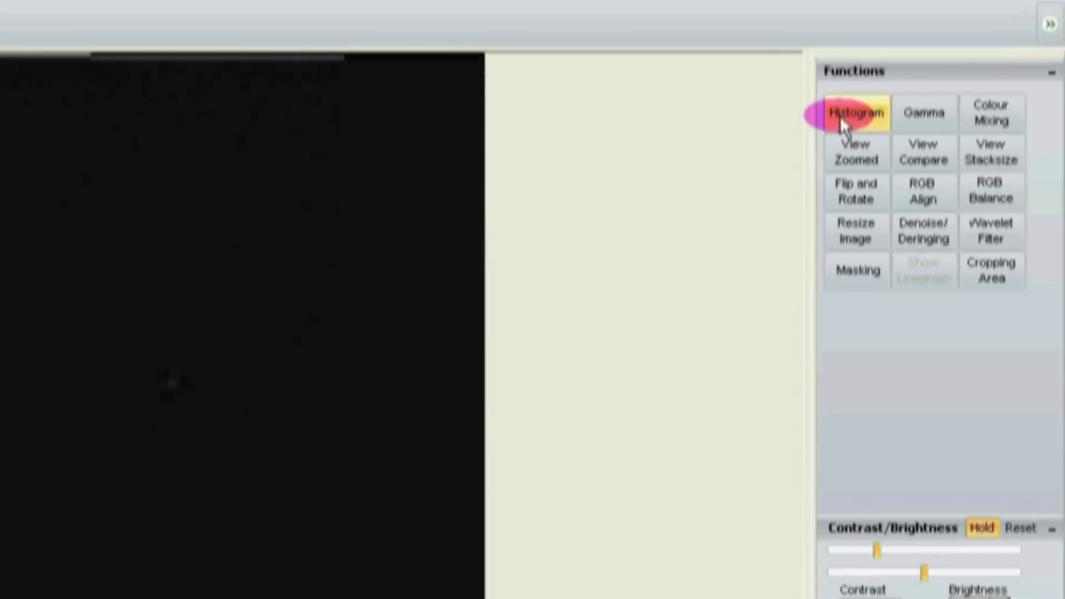
Stretch Jupiter's histogram to the full tonal range from a black point of 29
{"action": "left_click", "coordinate": [840, 116]}
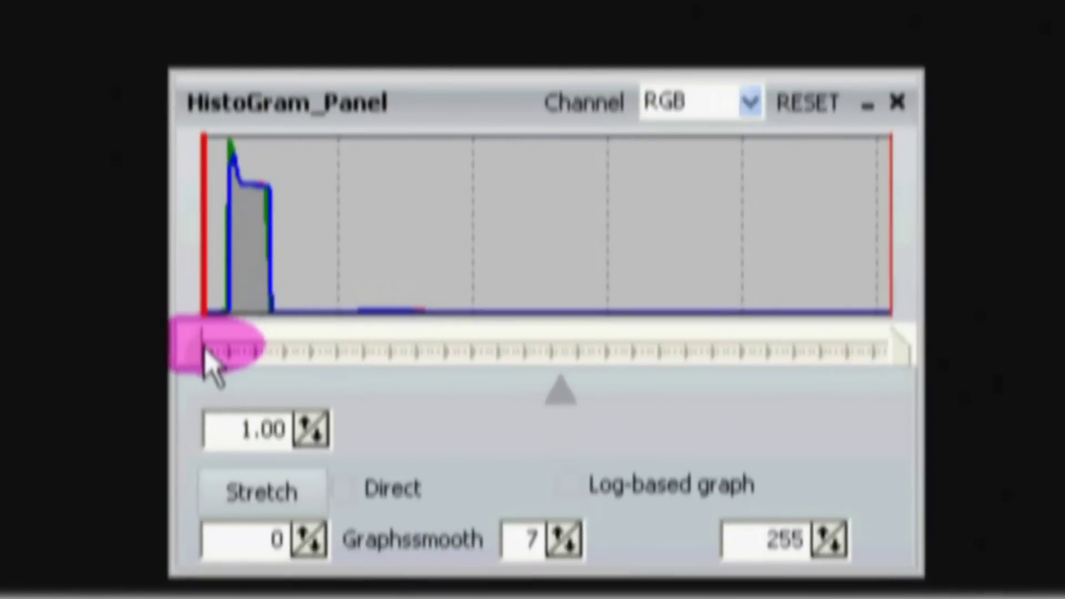
{"action": "left_click_drag", "start_coordinate": [201, 355], "coordinate": [283, 355]}
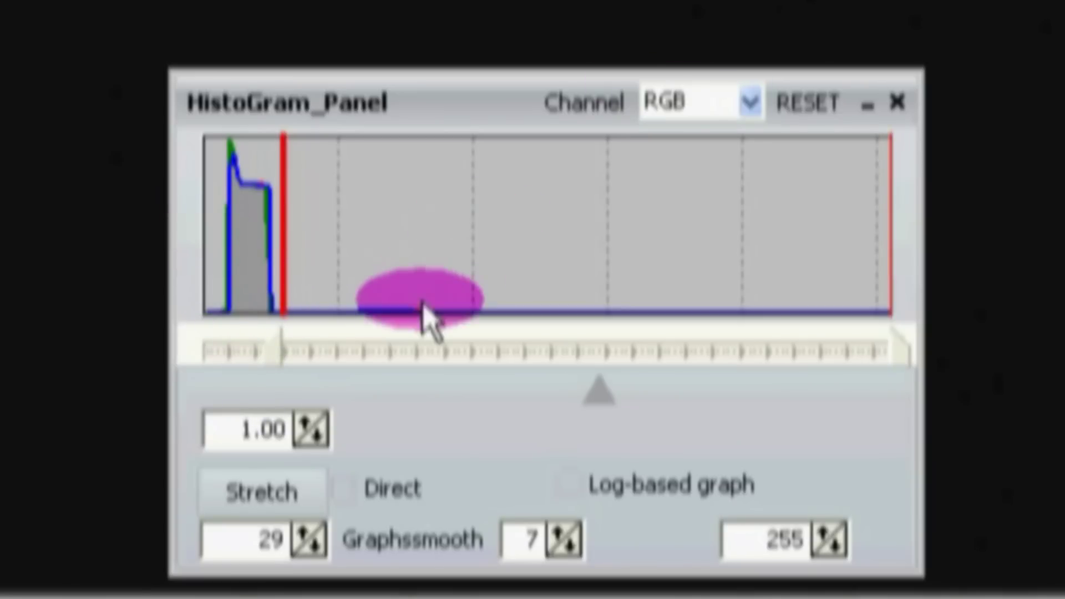
{"action": "left_click", "coordinate": [262, 493]}
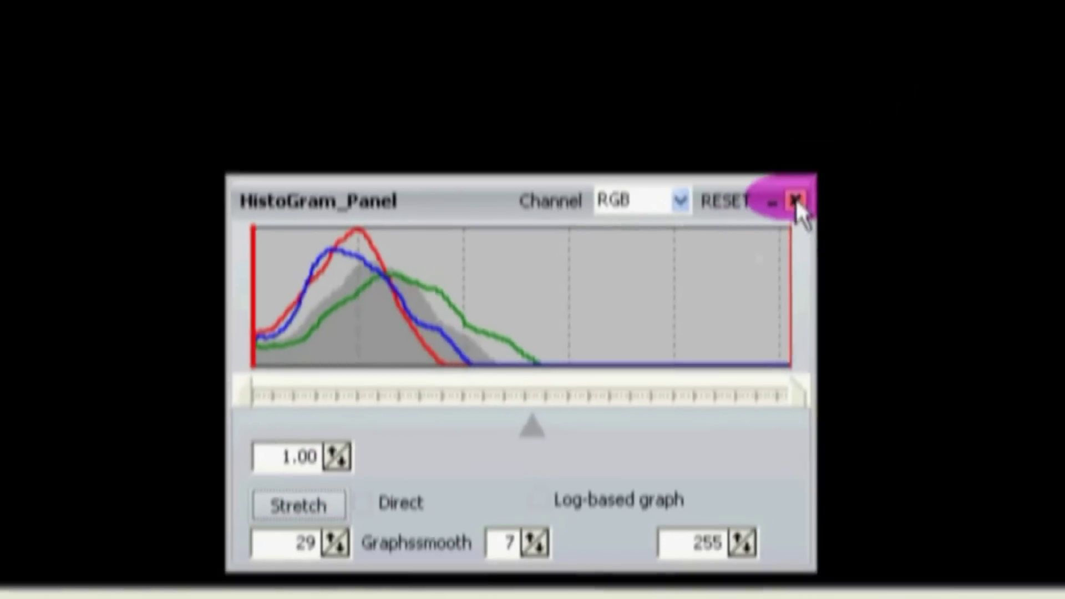
{"action": "left_click", "coordinate": [897, 102]}
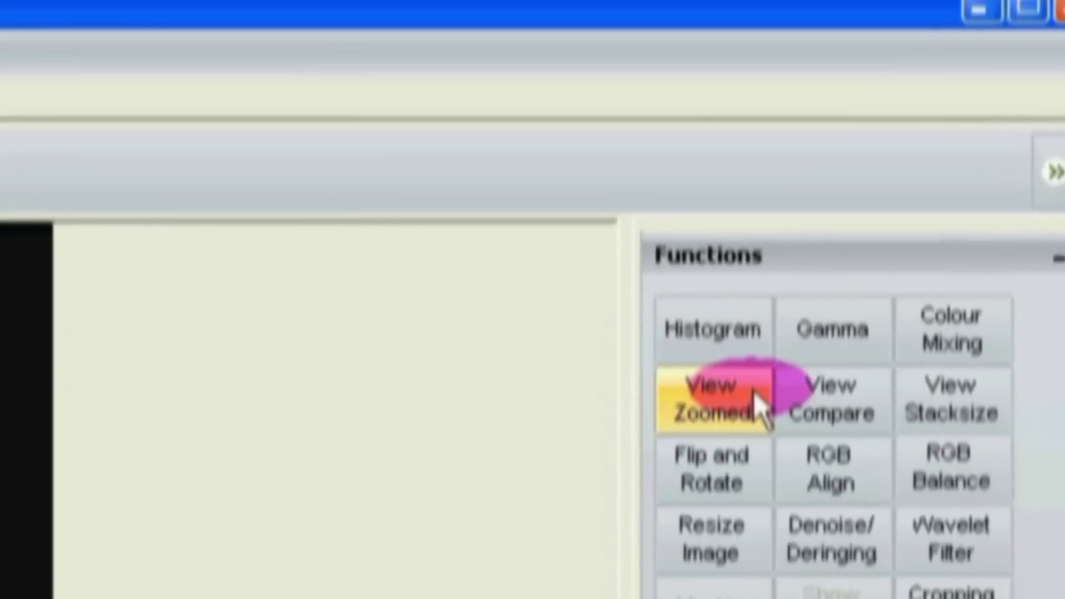
Bow the gamma curve upward to brighten Jupiter
{"action": "left_click", "coordinate": [897, 228]}
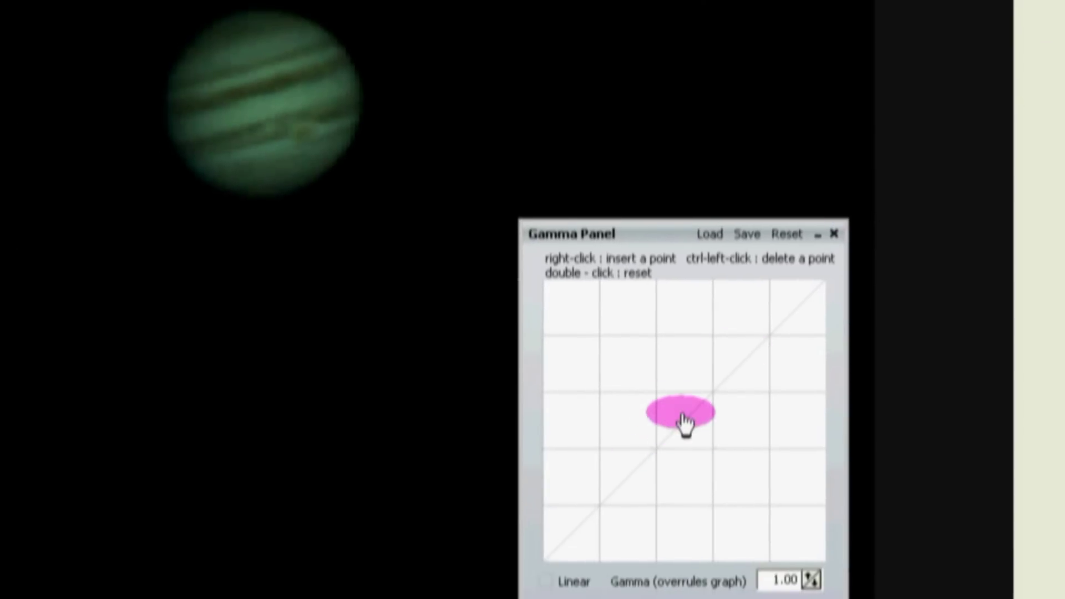
{"action": "left_click_drag", "start_coordinate": [683, 415], "coordinate": [697, 331]}
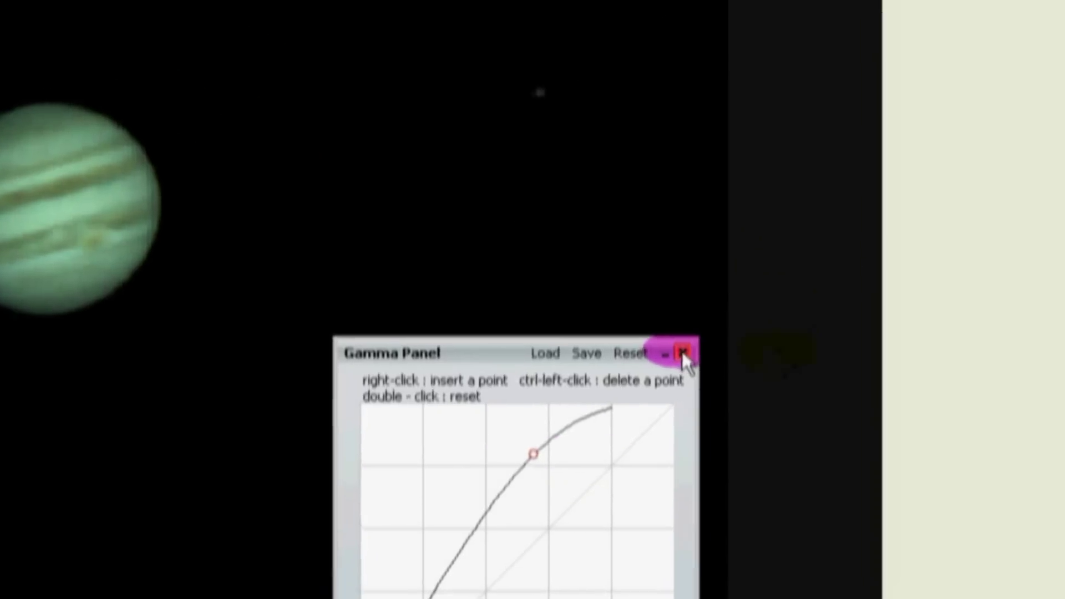
{"action": "left_click", "coordinate": [834, 234]}
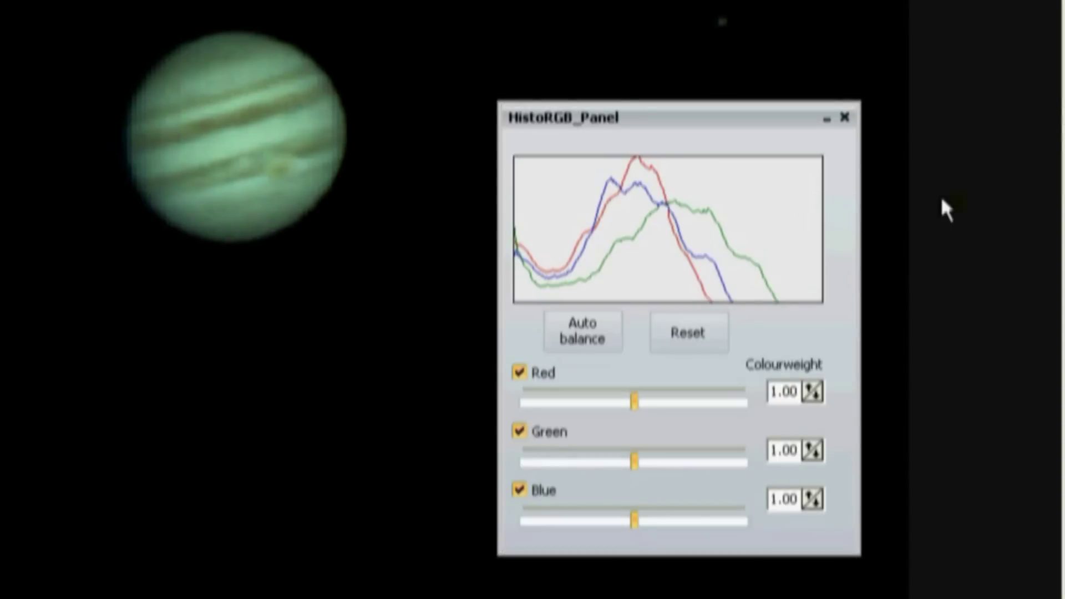
Auto-balance colours to red 1.23, green 0.89, blue 1.14, then apply all processing to the full image
{"action": "left_click", "coordinate": [614, 323]}
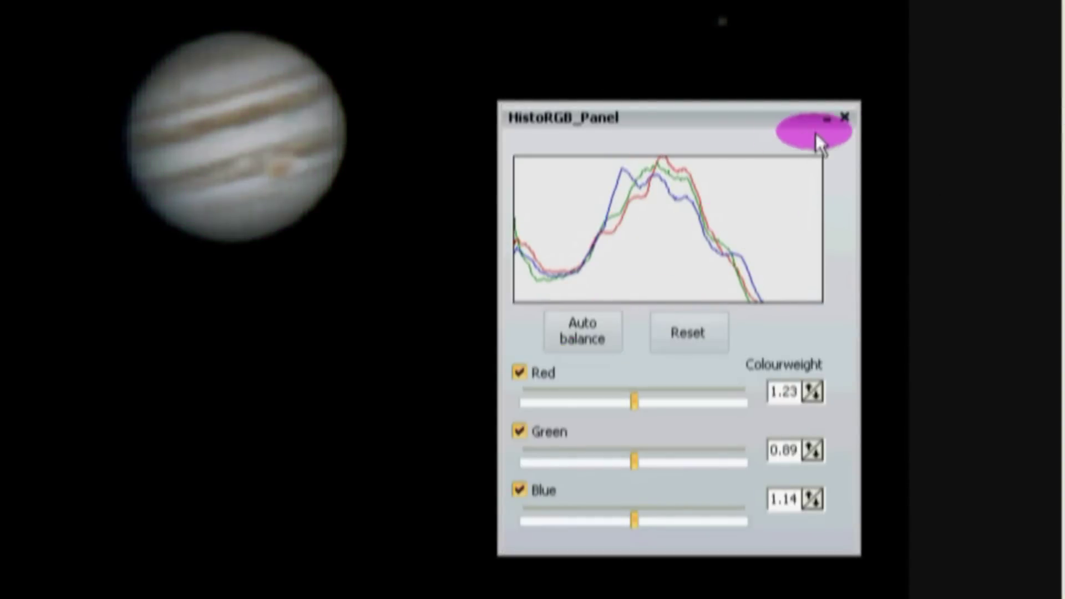
{"action": "left_click", "coordinate": [844, 117]}
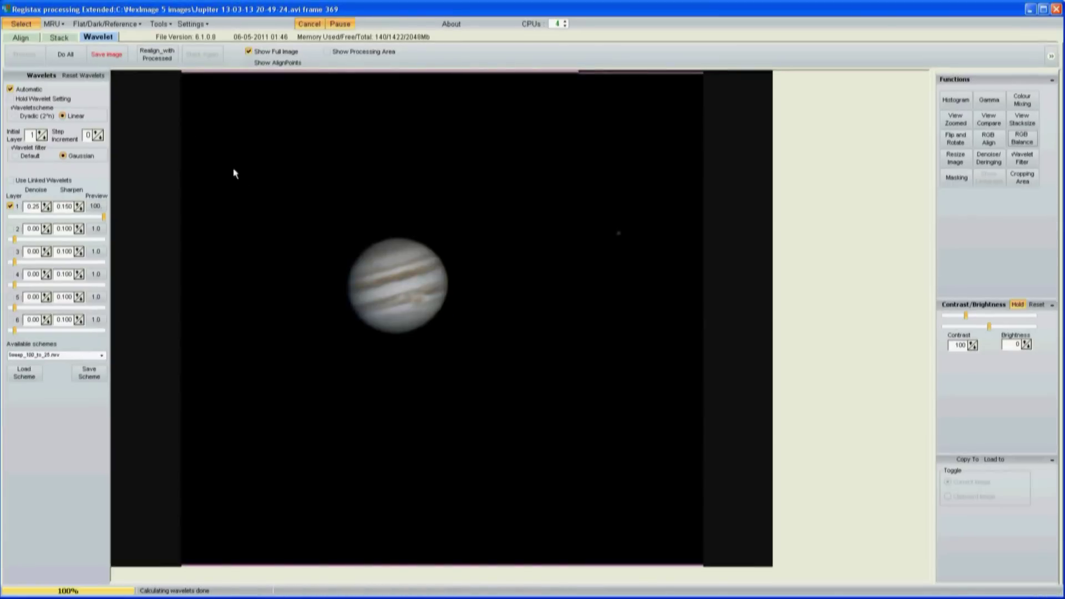
{"action": "left_click", "coordinate": [65, 55]}
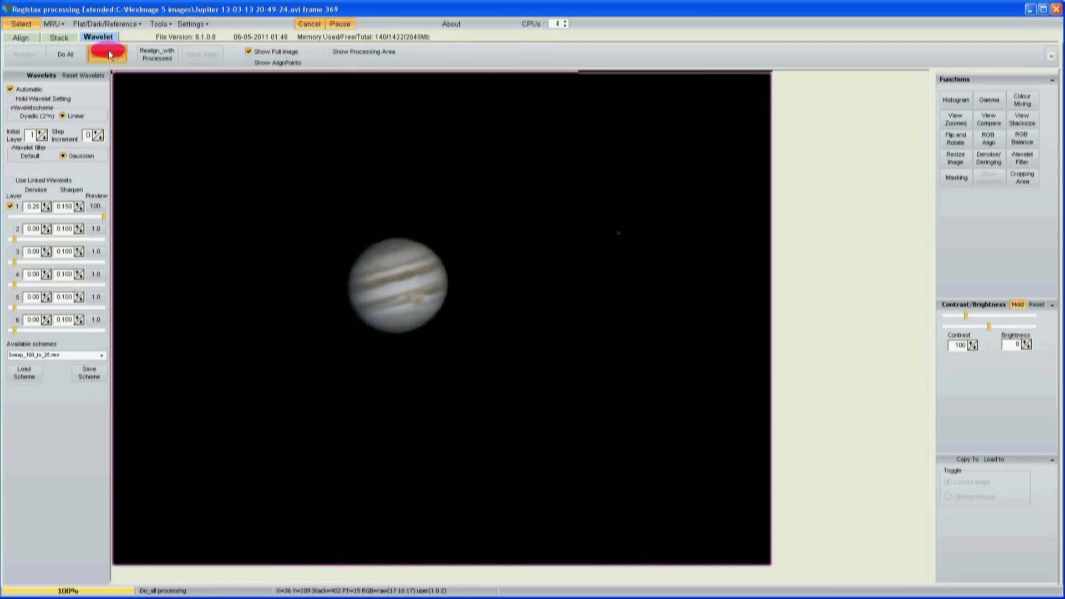
Save the processed Jupiter image as a JPEG in the NexImage 5 images folder
{"action": "left_click", "coordinate": [109, 54]}
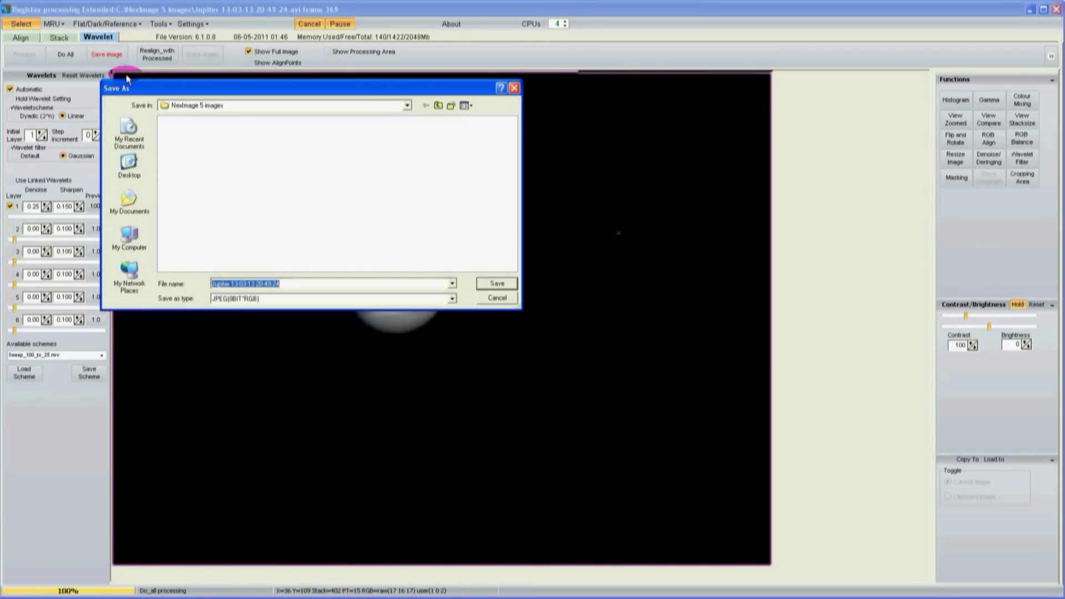